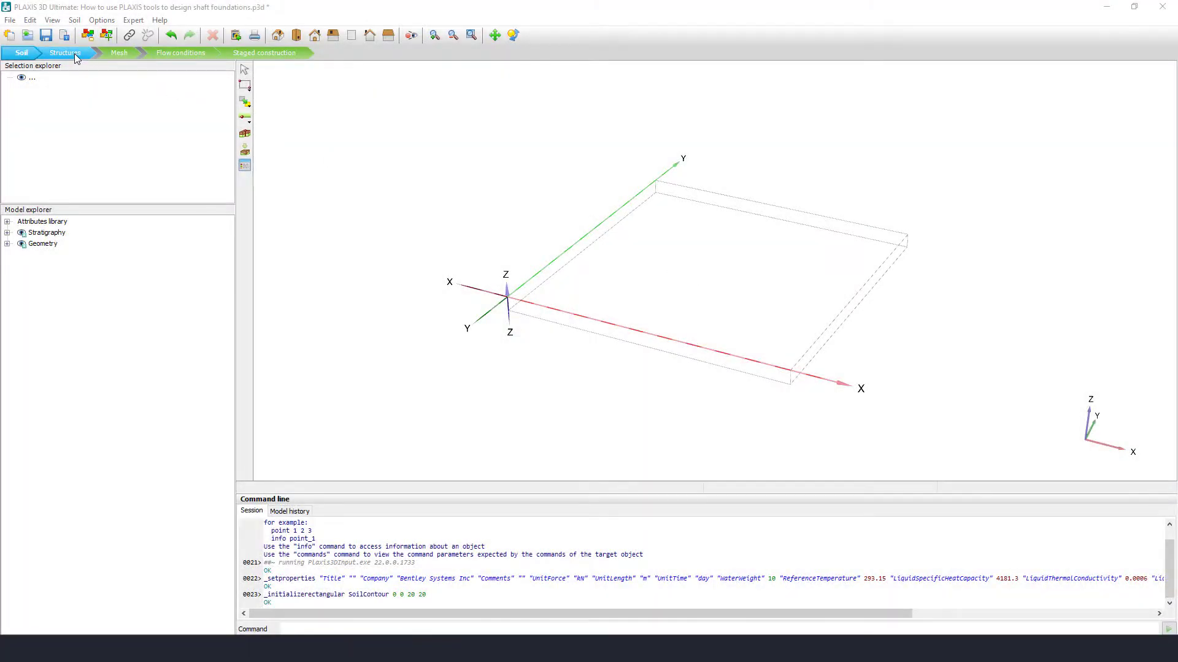
Step: Start a new polycurve in Structures mode at point (10, 10, 0)
{"action": "left_click", "coordinate": [72, 53]}
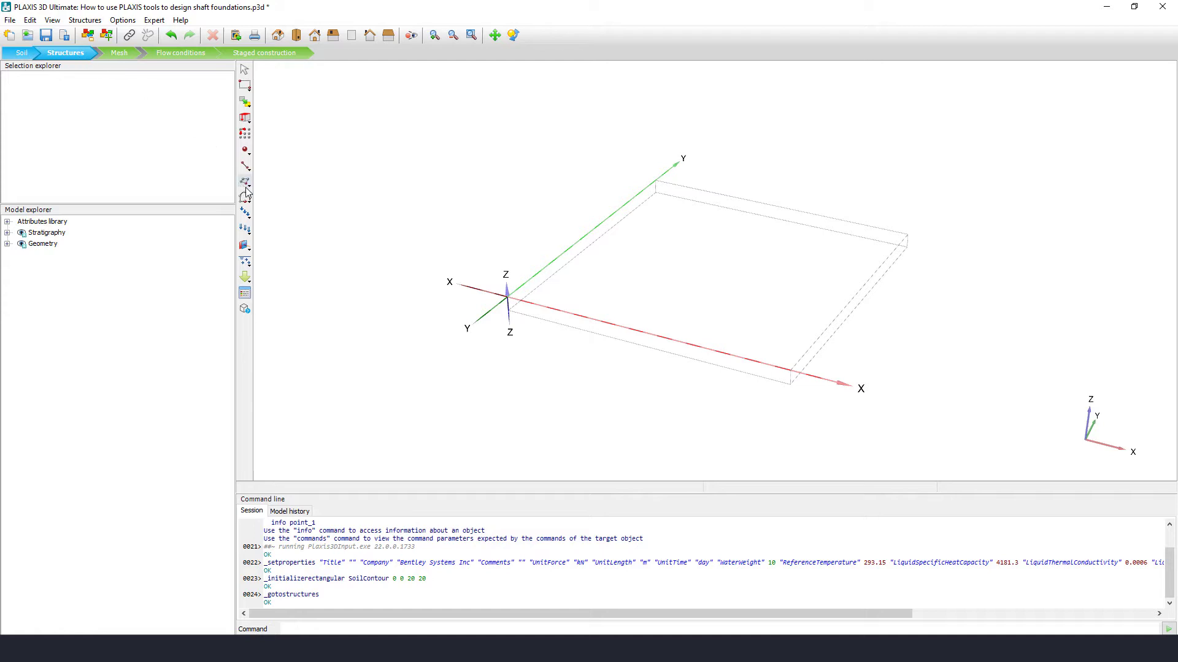
{"action": "left_click", "coordinate": [245, 198]}
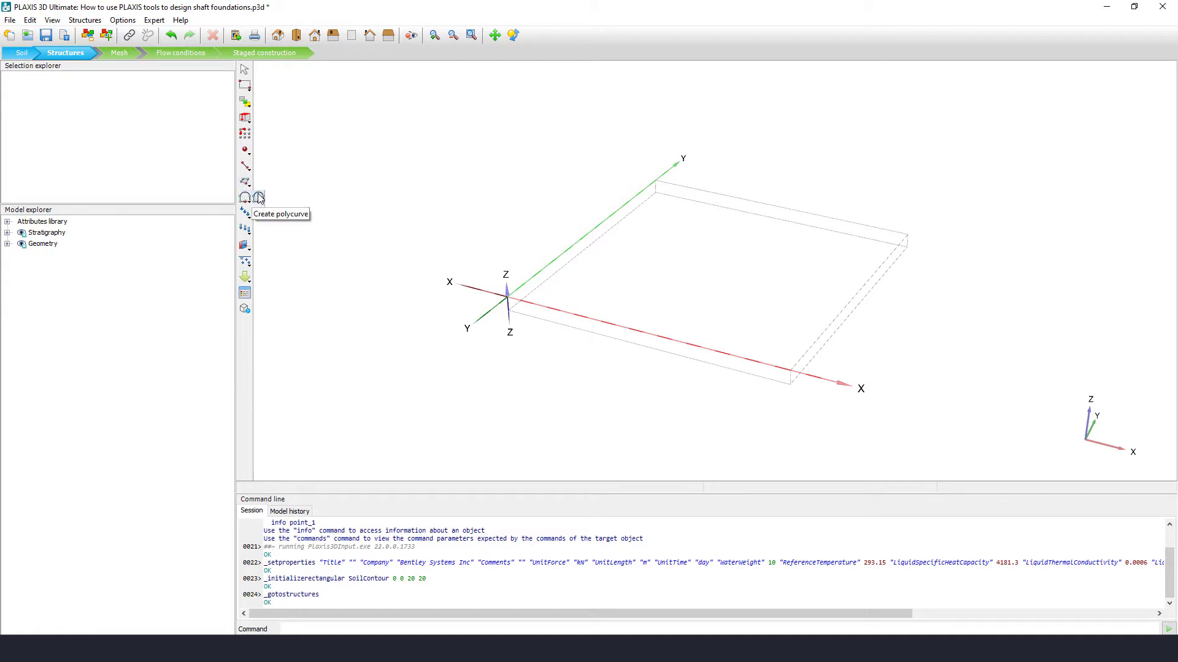
{"action": "left_click", "coordinate": [258, 198]}
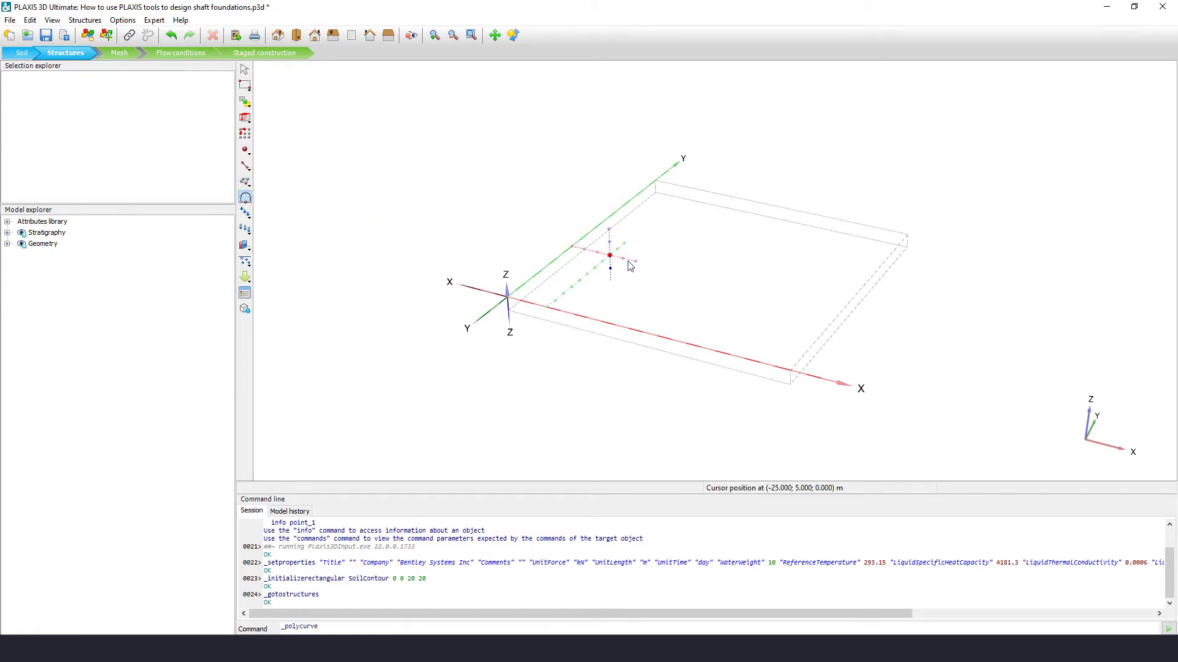
{"action": "left_click", "coordinate": [715, 272]}
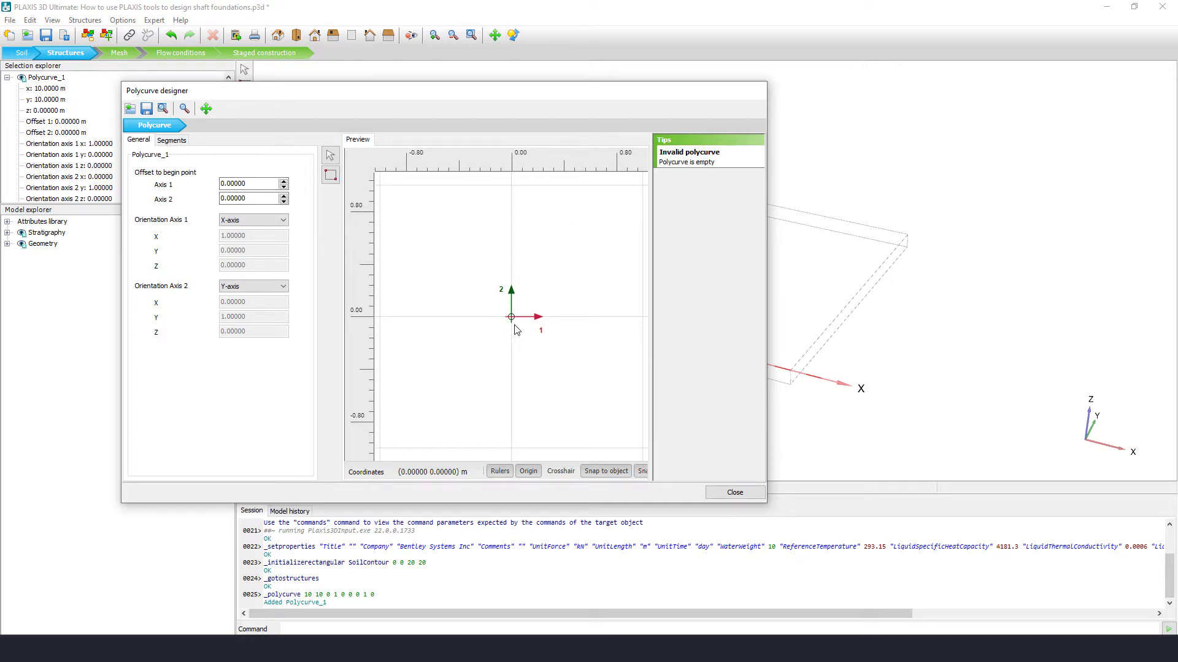
Step: Add a circle segment with a 4 m radius to the polycurve
{"action": "left_click", "coordinate": [173, 143]}
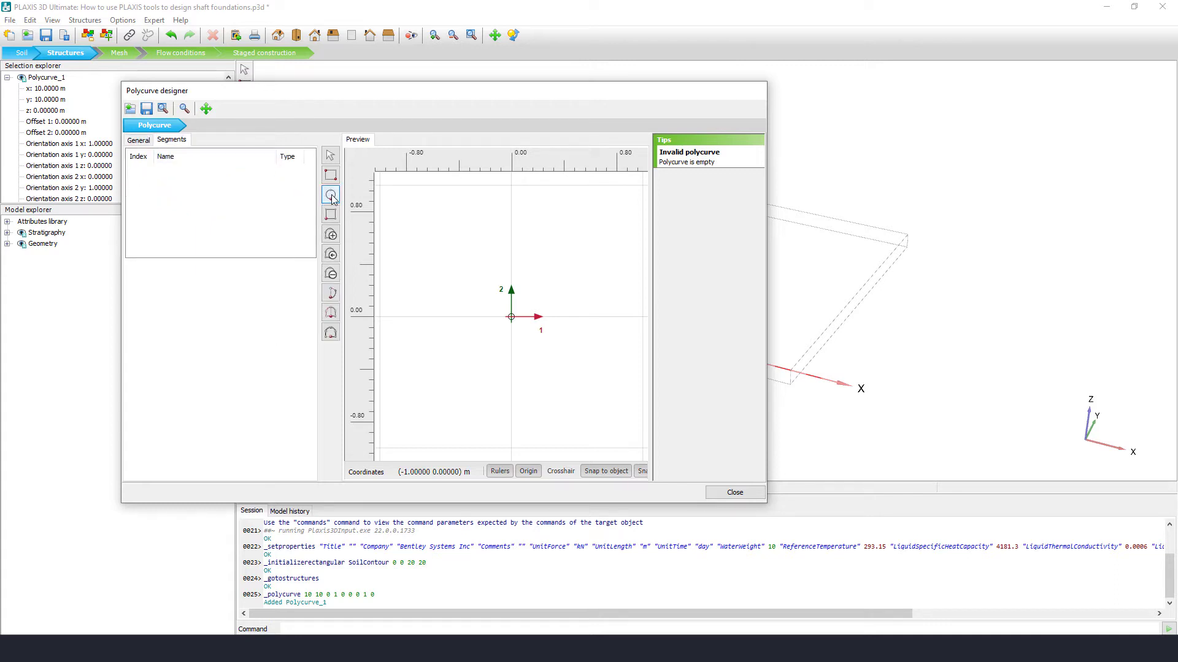
{"action": "left_click", "coordinate": [331, 195]}
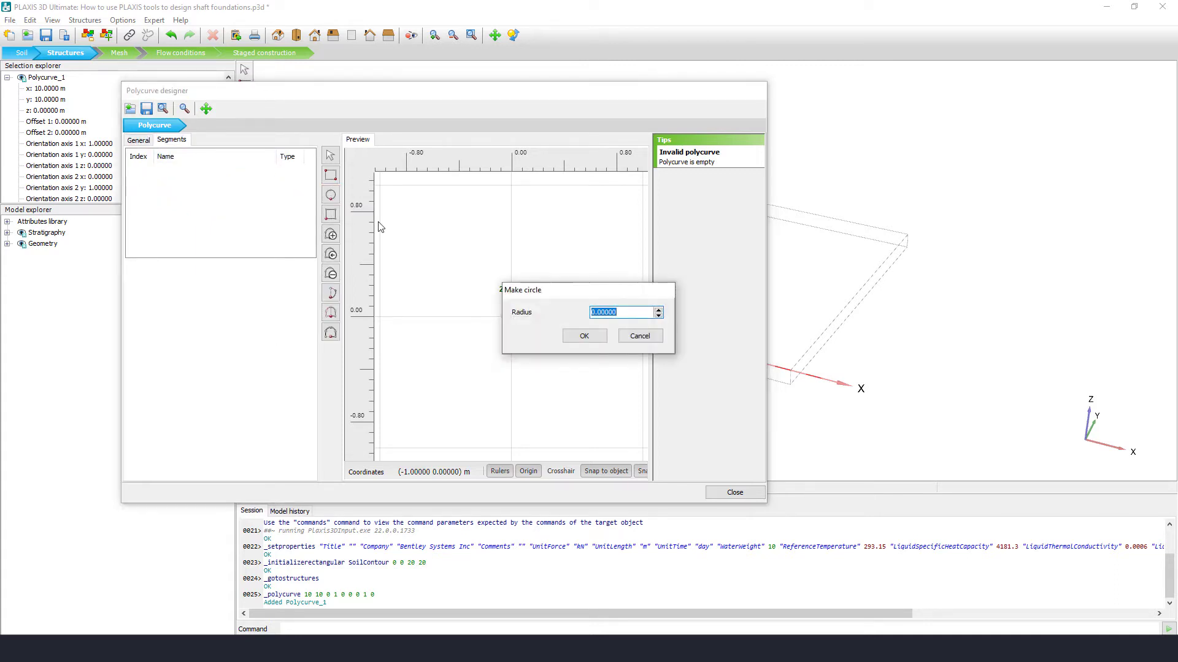
{"action": "type", "text": "4"}
{"action": "left_click", "coordinate": [584, 337]}
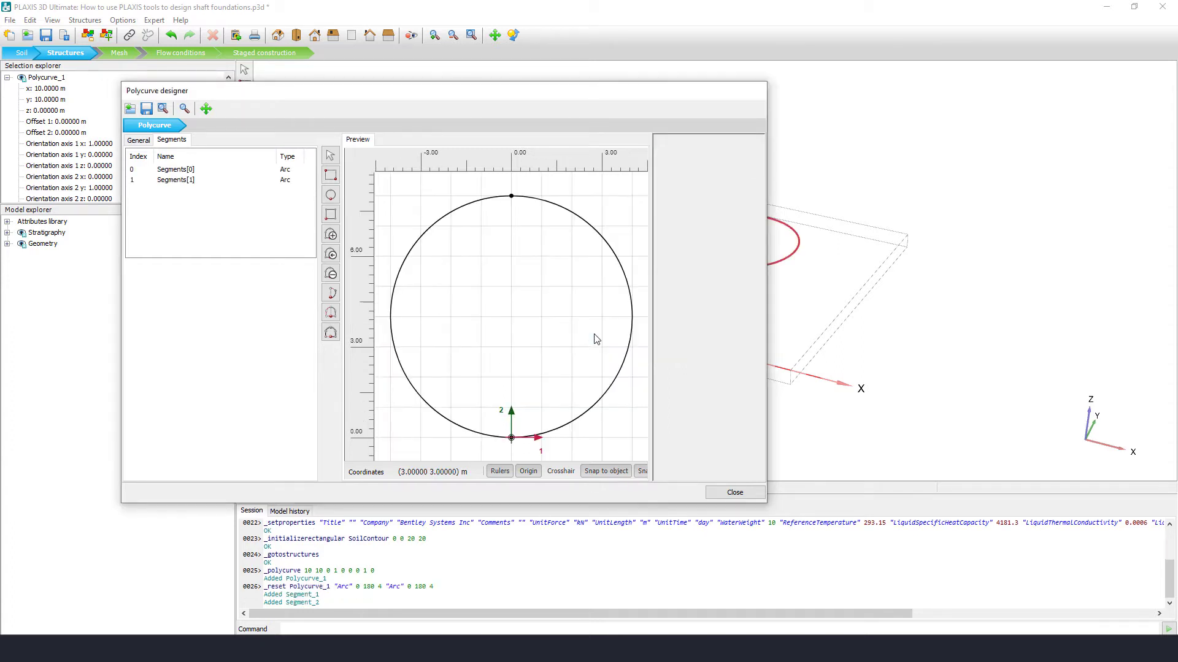
{"action": "scroll", "coordinate": [837, 227], "scroll_direction": "down", "scroll_amount": 5}
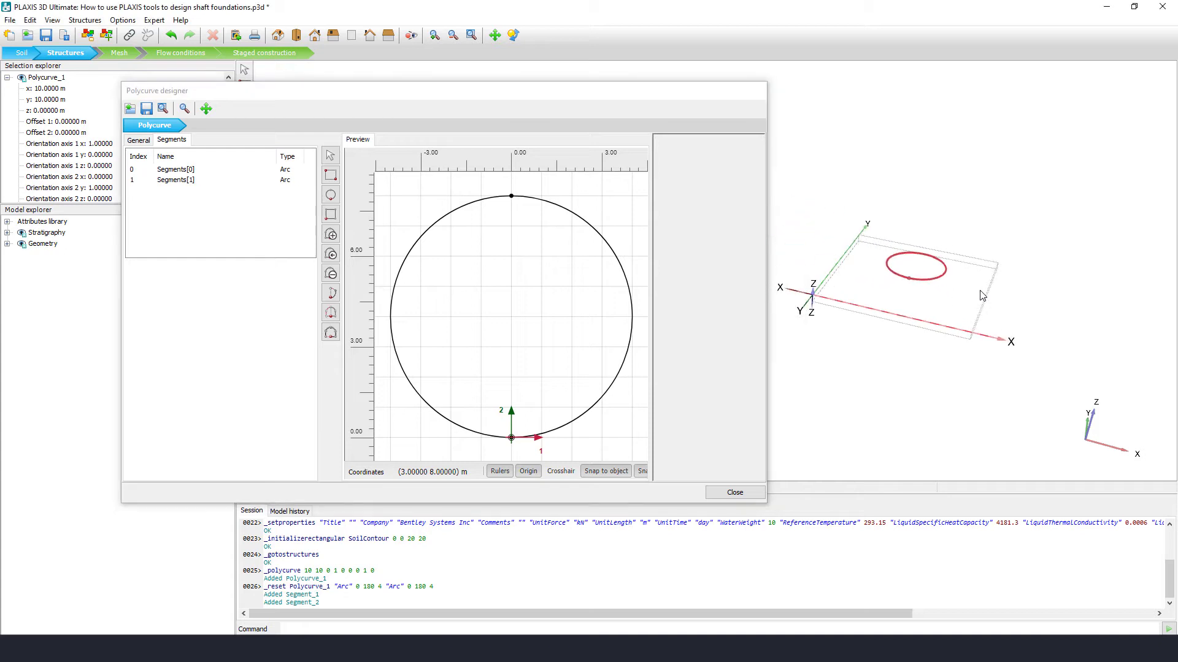
{"action": "scroll", "coordinate": [932, 270], "scroll_direction": "up", "scroll_amount": 3}
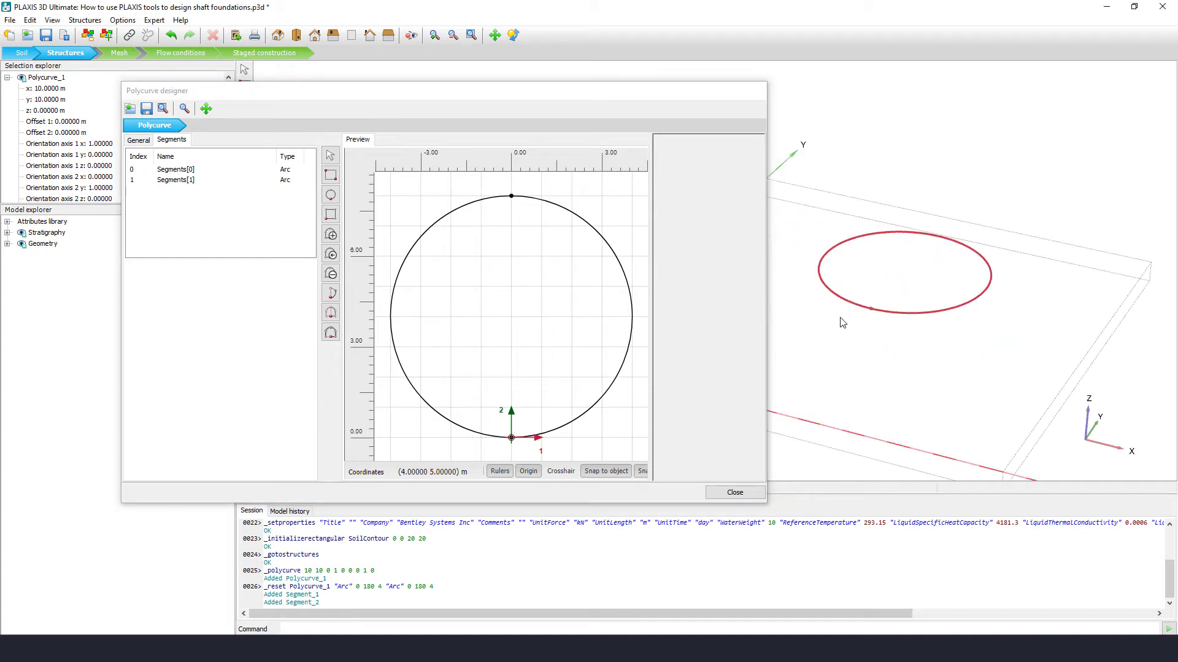
Step: Set the polycurve's Axis 2 offset to -4 m and close the Polycurve designer
{"action": "left_click", "coordinate": [140, 140]}
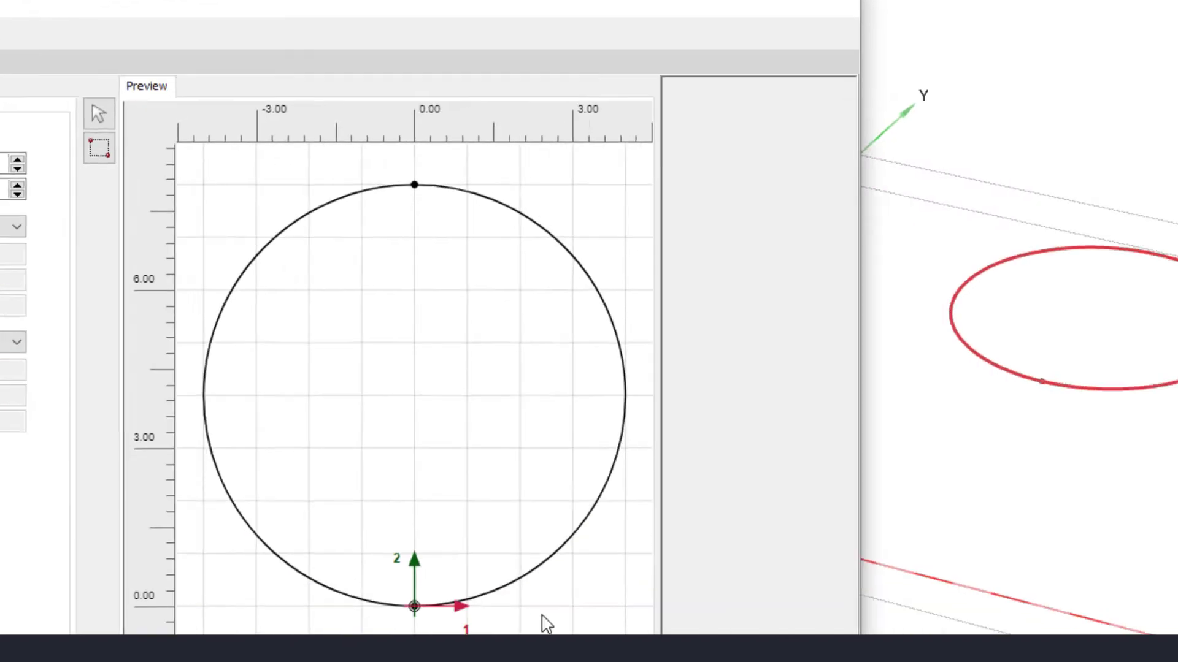
{"action": "left_click", "coordinate": [687, 267]}
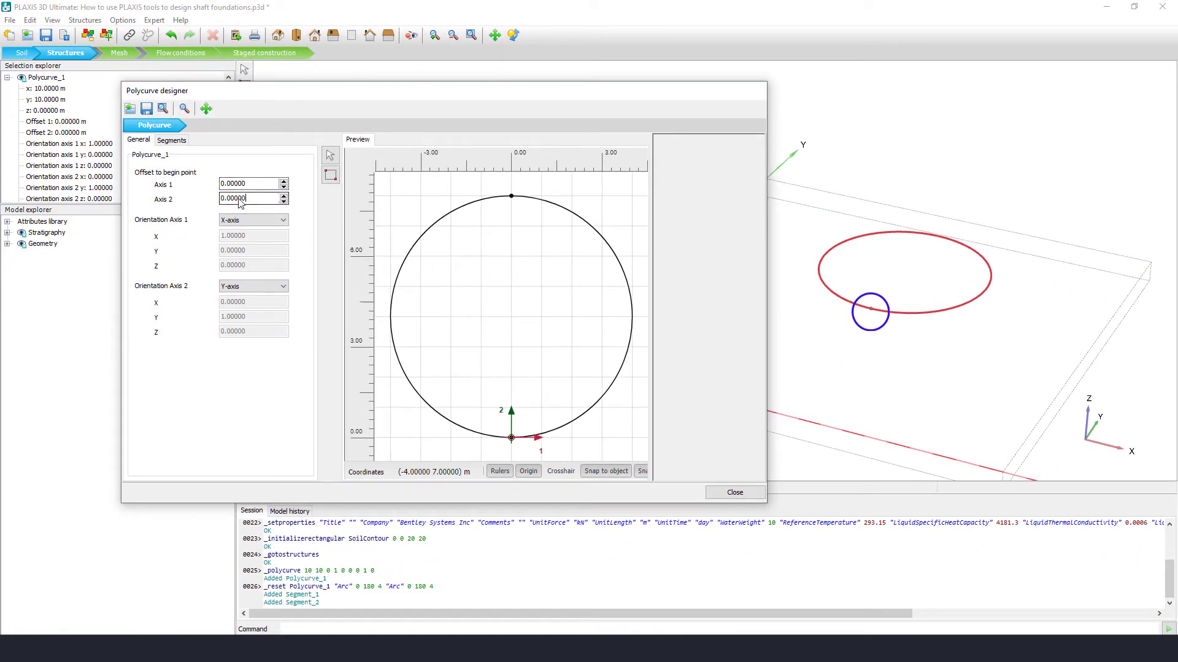
{"action": "double_click", "coordinate": [254, 198]}
{"action": "type", "text": "-"}
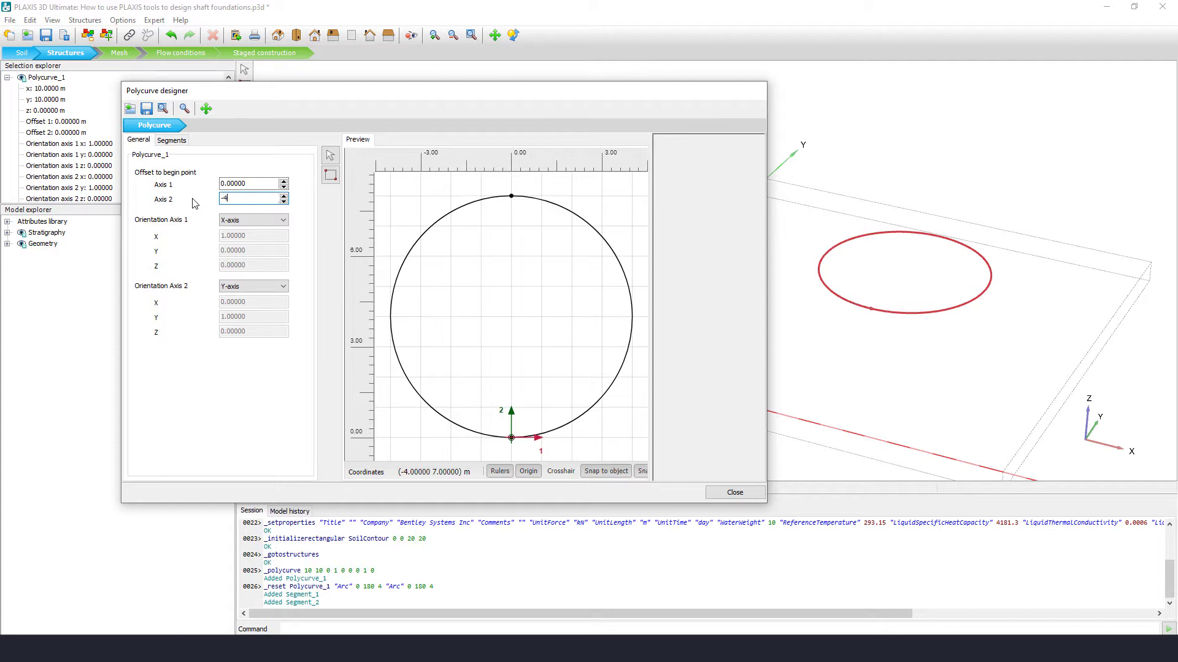
{"action": "type", "text": "4"}
{"action": "key", "text": "Return"}
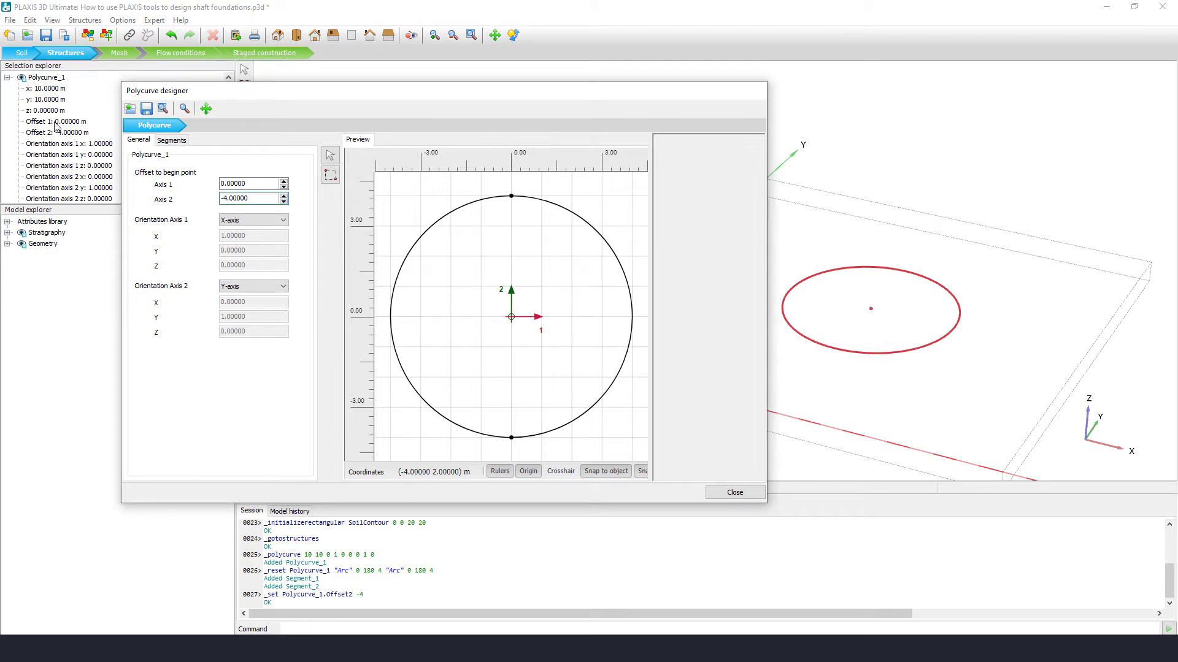
{"action": "left_click", "coordinate": [734, 493]}
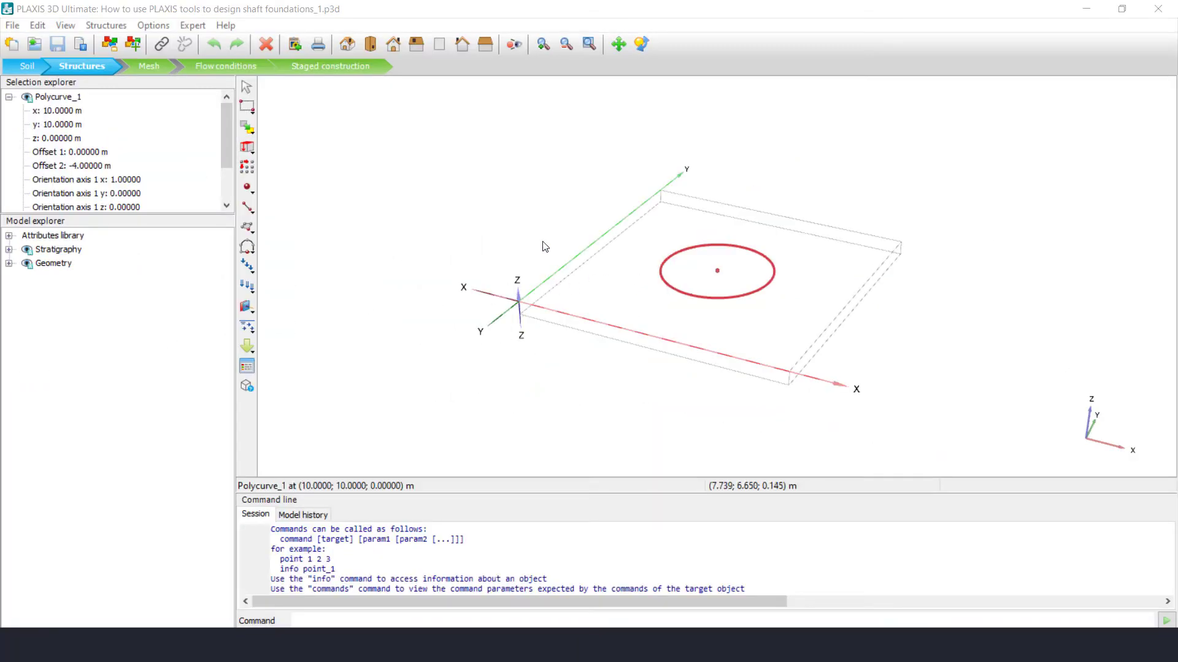
Step: Extrude the circle polycurve with z = -25 to create the cylindrical Surface_1
{"action": "left_click", "coordinate": [246, 146]}
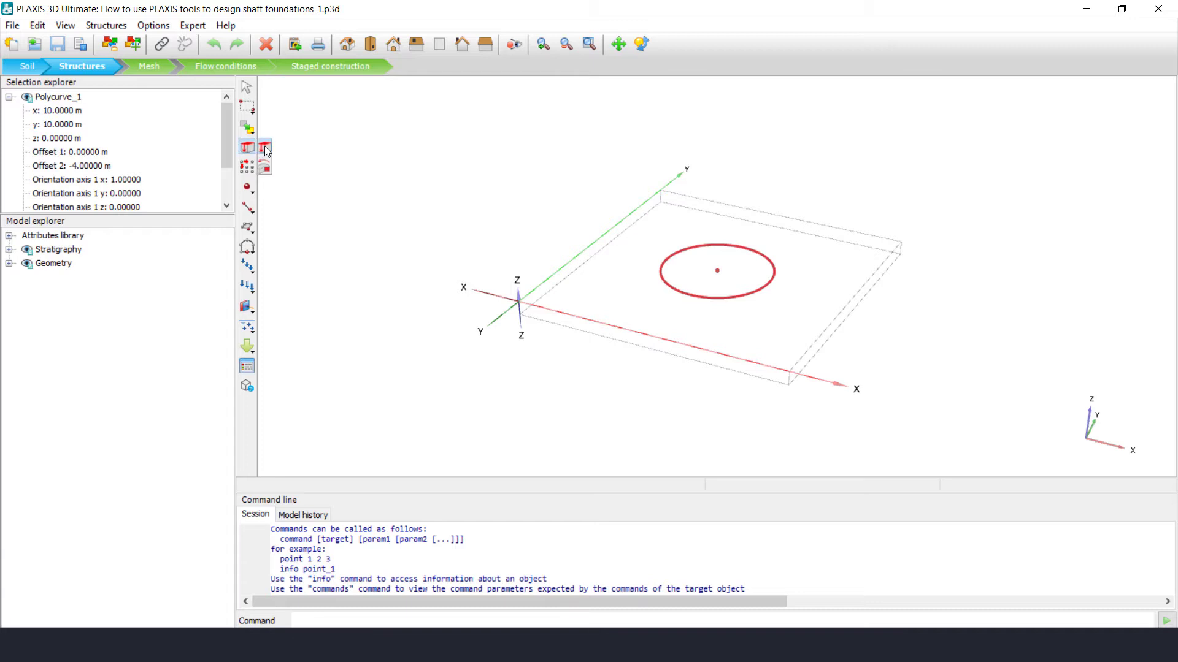
{"action": "double_click", "coordinate": [421, 208]}
{"action": "key", "text": "BackSpace"}
{"action": "type", "text": "-25"}
{"action": "key", "text": "Tab"}
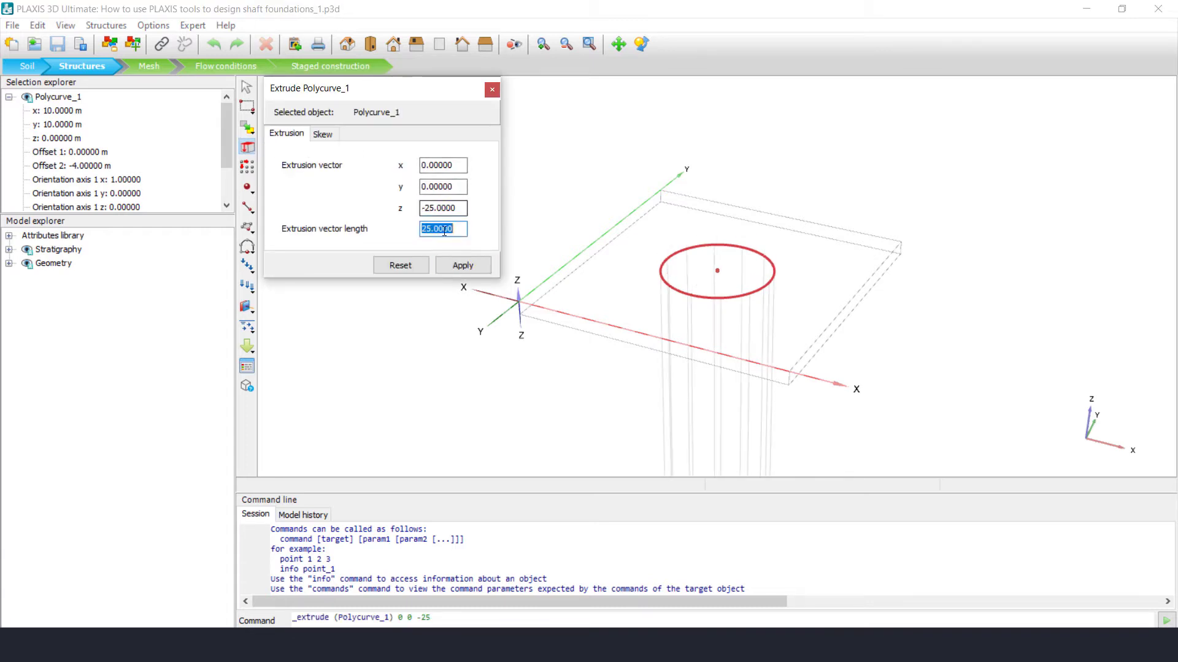
{"action": "left_click", "coordinate": [463, 265]}
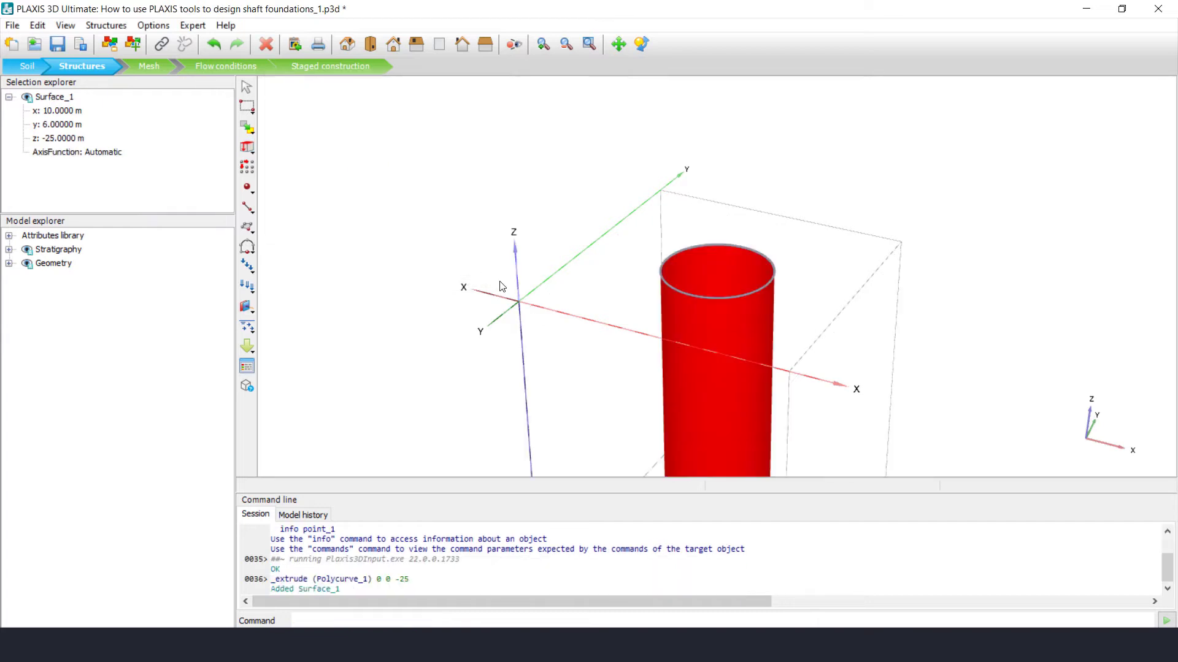
{"action": "scroll", "coordinate": [552, 294], "scroll_direction": "down", "scroll_amount": 3}
{"action": "scroll", "coordinate": [576, 248], "scroll_direction": "up", "scroll_amount": 2}
{"action": "key", "text": "Escape"}
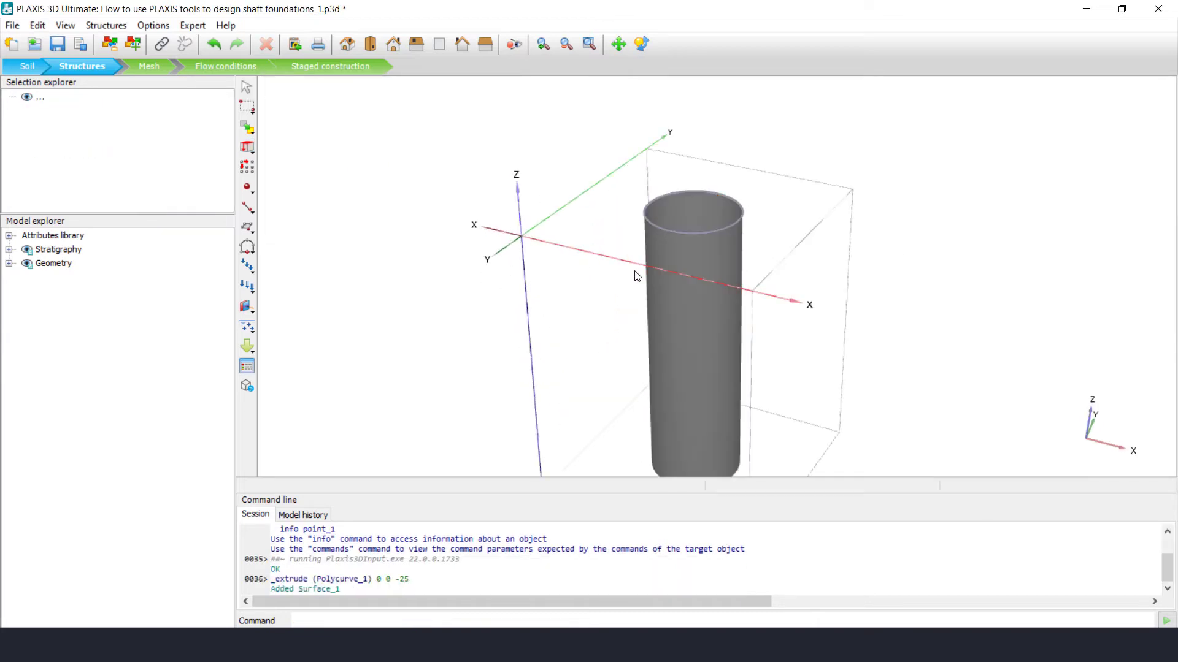
Step: Turn the top circle into a beam and assign it the Reinforcements material
{"action": "left_click", "coordinate": [712, 231]}
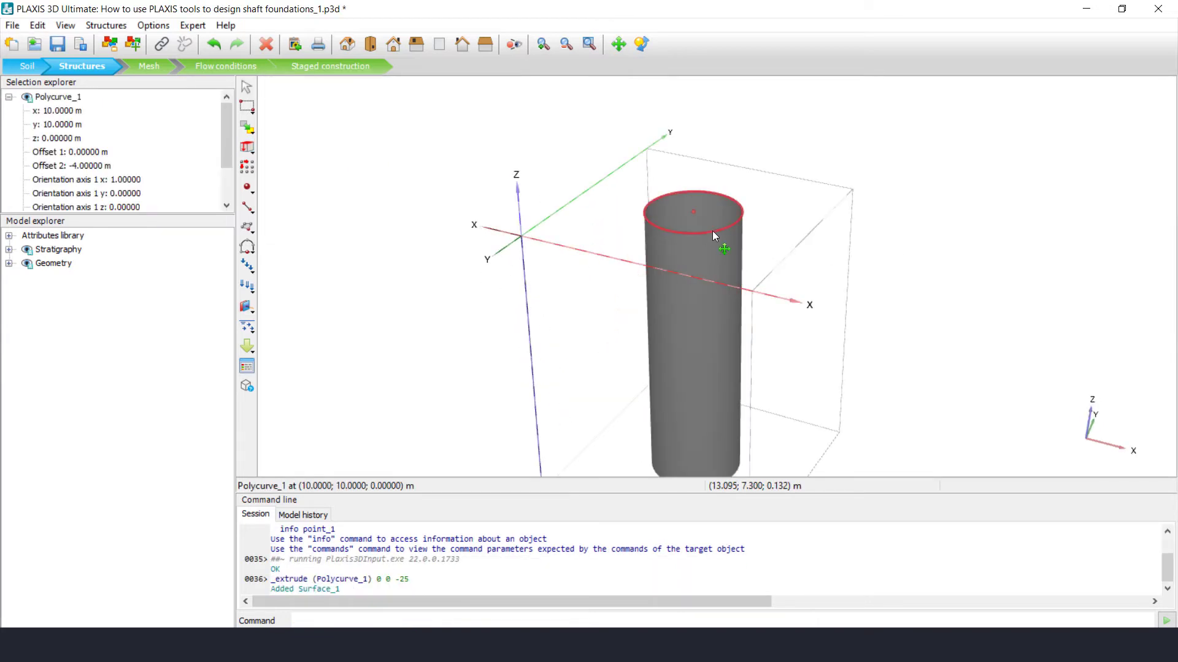
{"action": "right_click", "coordinate": [712, 231]}
{"action": "mouse_move", "coordinate": [793, 354]}
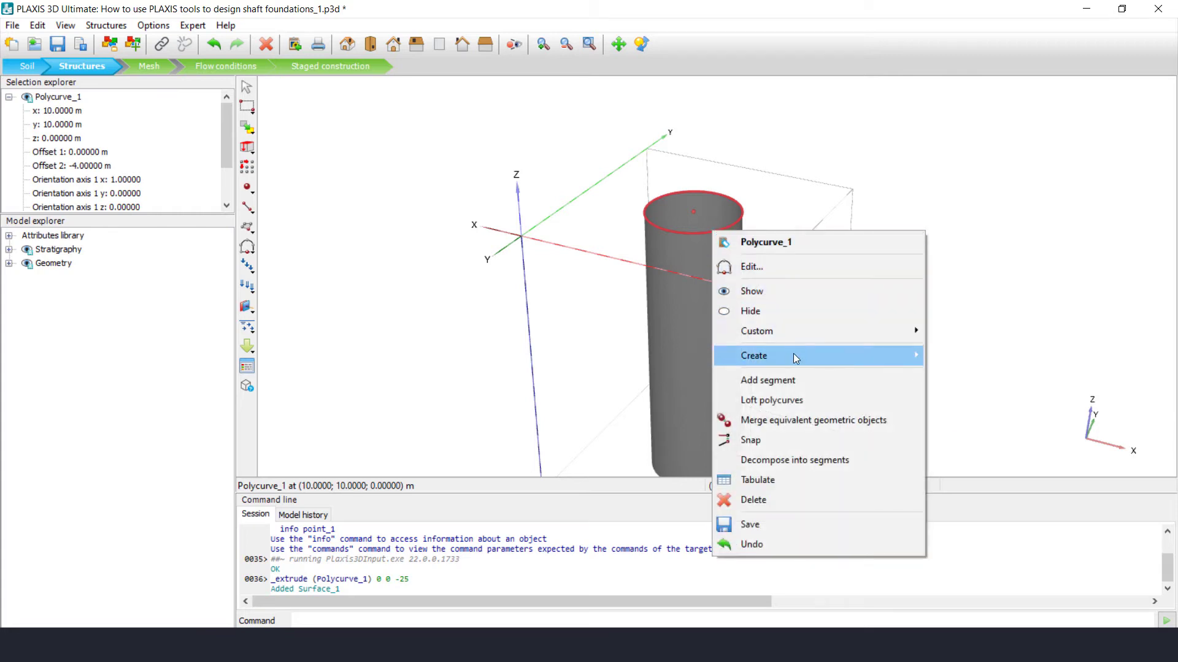
{"action": "left_click", "coordinate": [954, 357]}
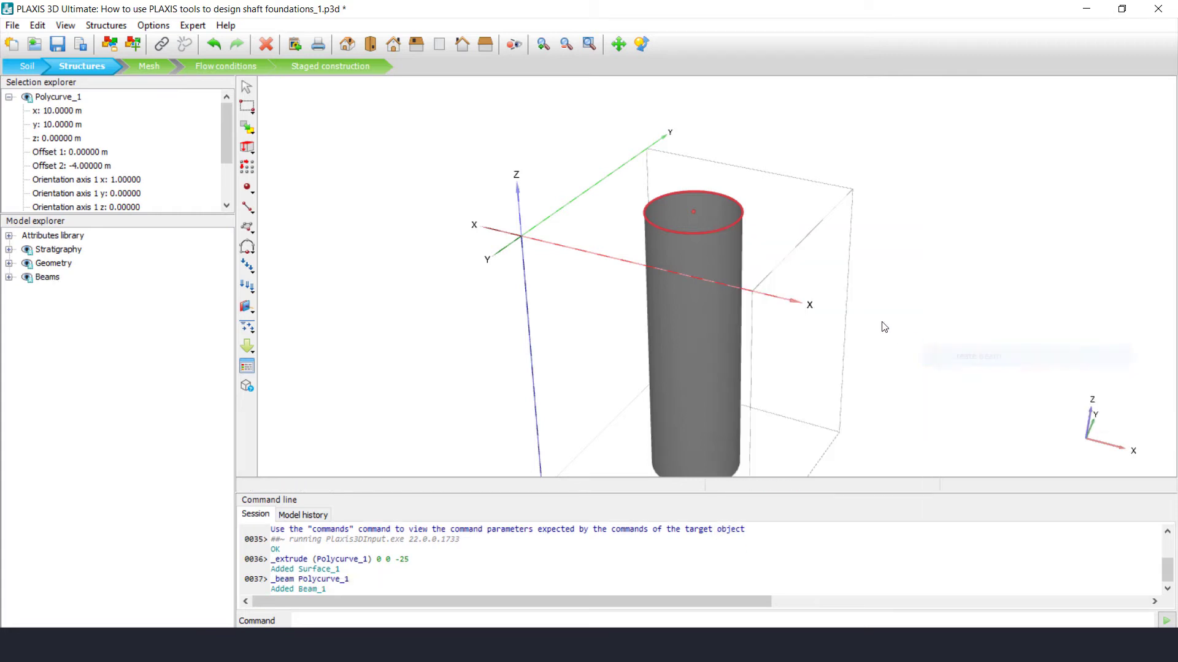
{"action": "right_click", "coordinate": [717, 230]}
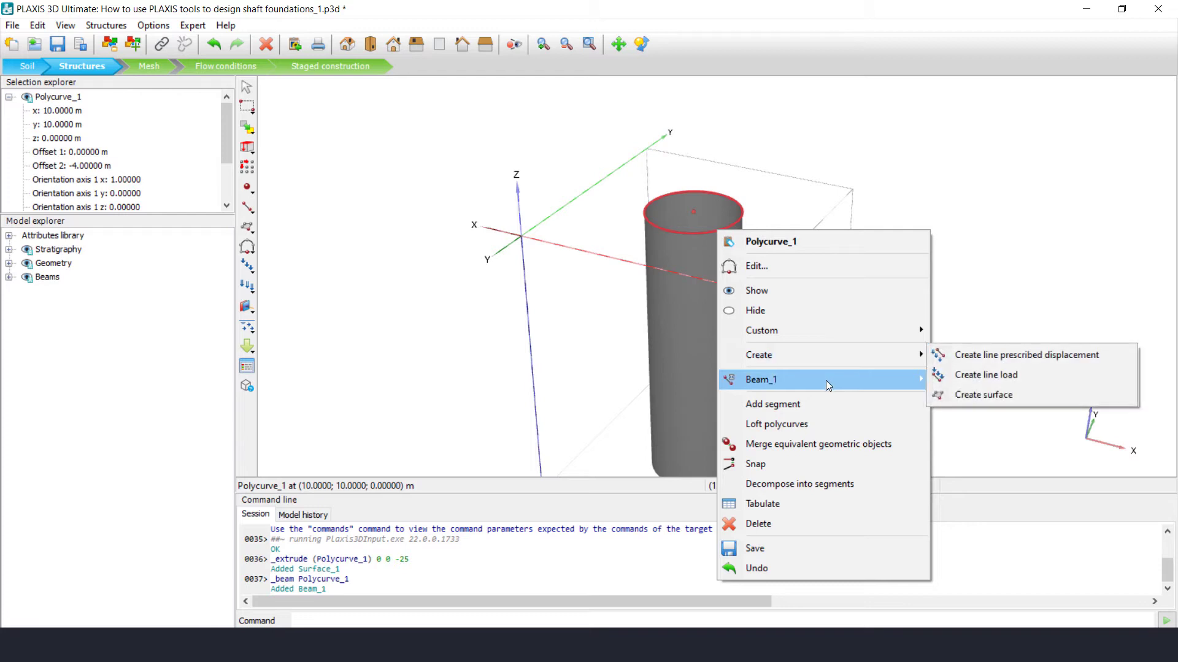
{"action": "mouse_move", "coordinate": [844, 380]}
{"action": "mouse_move", "coordinate": [983, 400]}
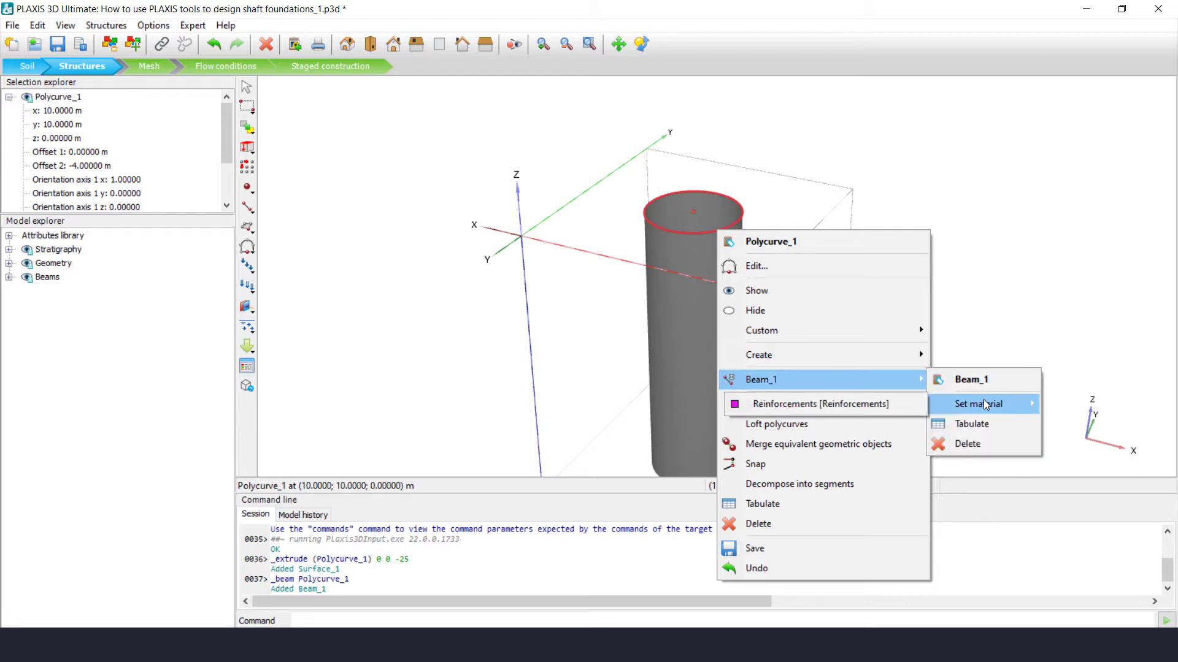
{"action": "left_click", "coordinate": [894, 407]}
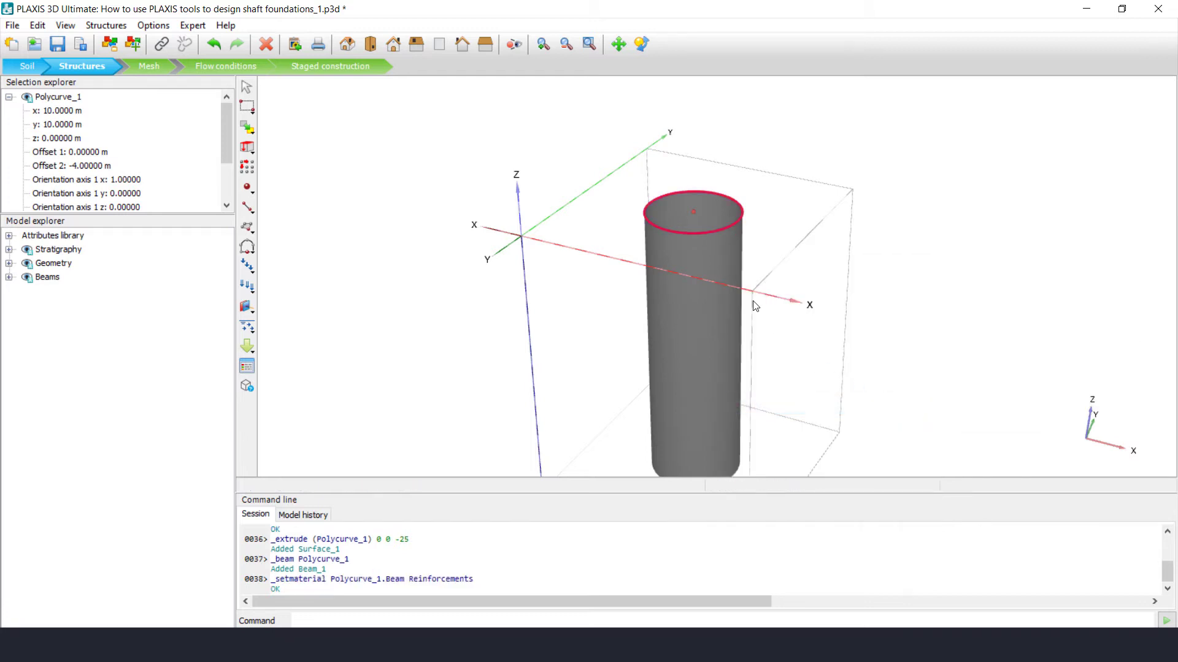
Step: Array the ring beam 10 times along z with -2.5 m spacing
{"action": "left_click", "coordinate": [249, 170]}
{"action": "left_click_drag", "start_coordinate": [492, 150], "coordinate": [320, 150]}
{"action": "left_click", "coordinate": [428, 251]}
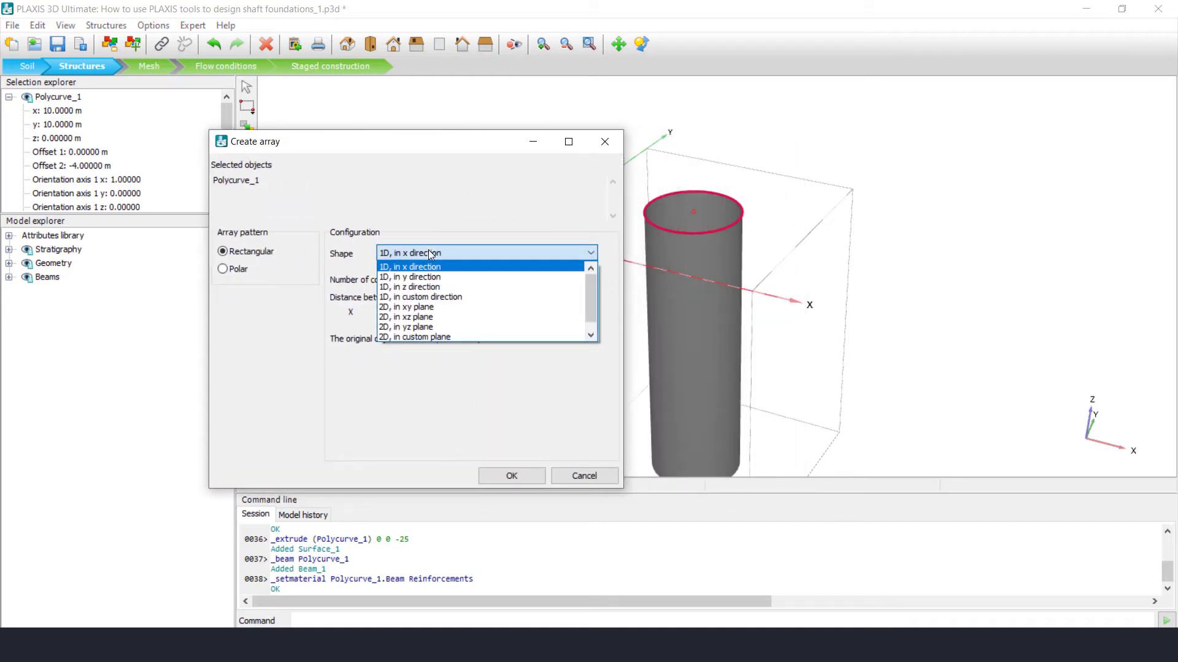
{"action": "left_click", "coordinate": [436, 287]}
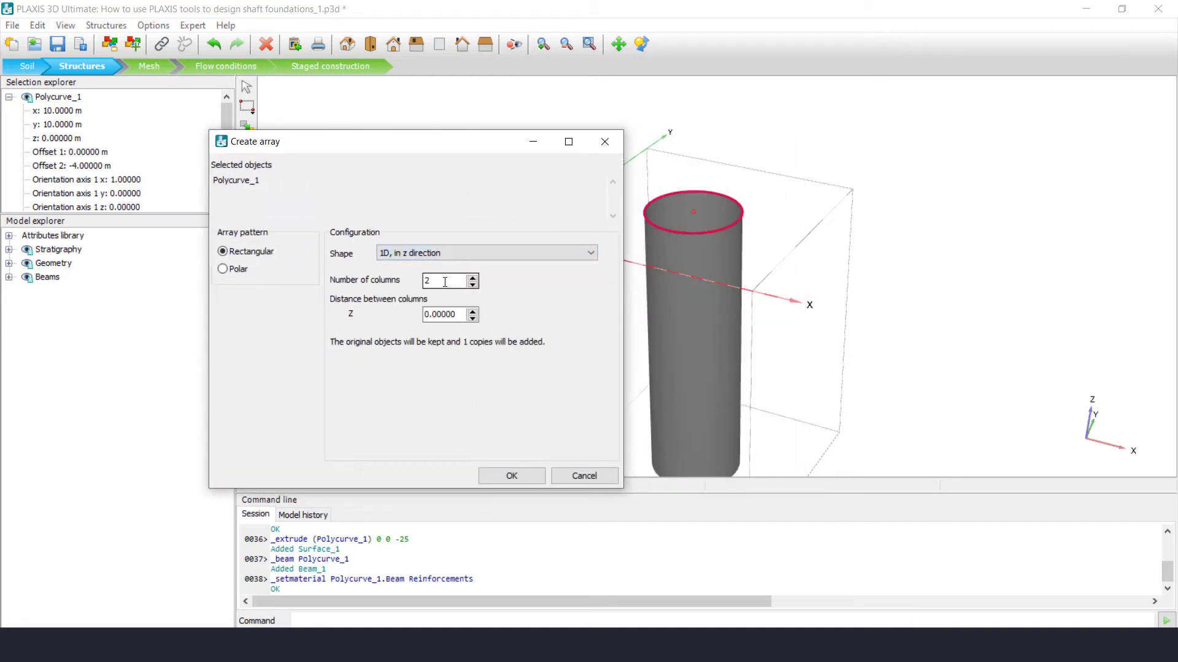
{"action": "double_click", "coordinate": [445, 281]}
{"action": "type", "text": "10"}
{"action": "key", "text": "Tab"}
{"action": "type", "text": "-2.5"}
{"action": "key", "text": "Tab"}
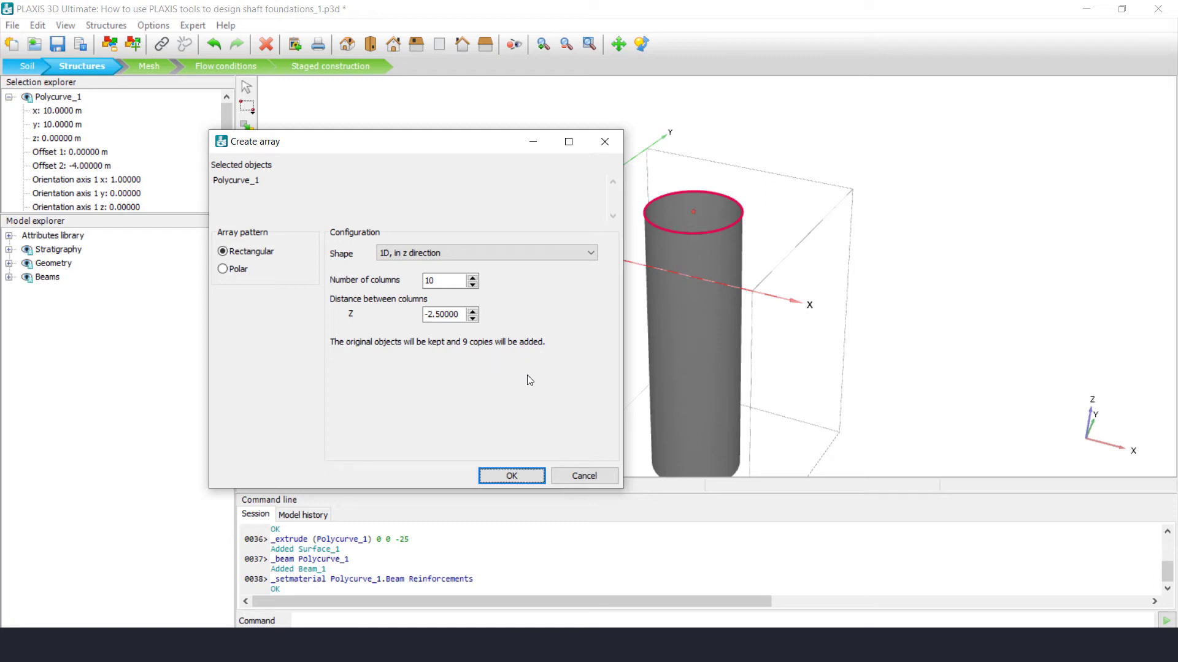
{"action": "left_click", "coordinate": [524, 476]}
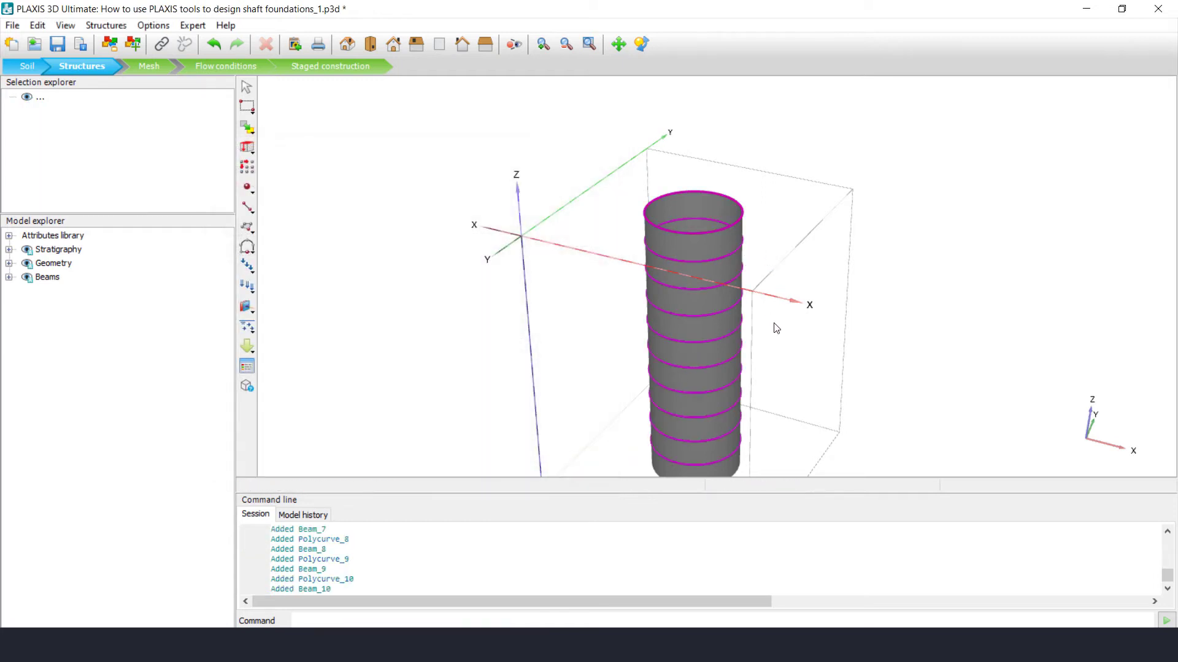
{"action": "right_click_drag", "start_coordinate": [773, 325], "coordinate": [770, 329], "text": "ctrl"}
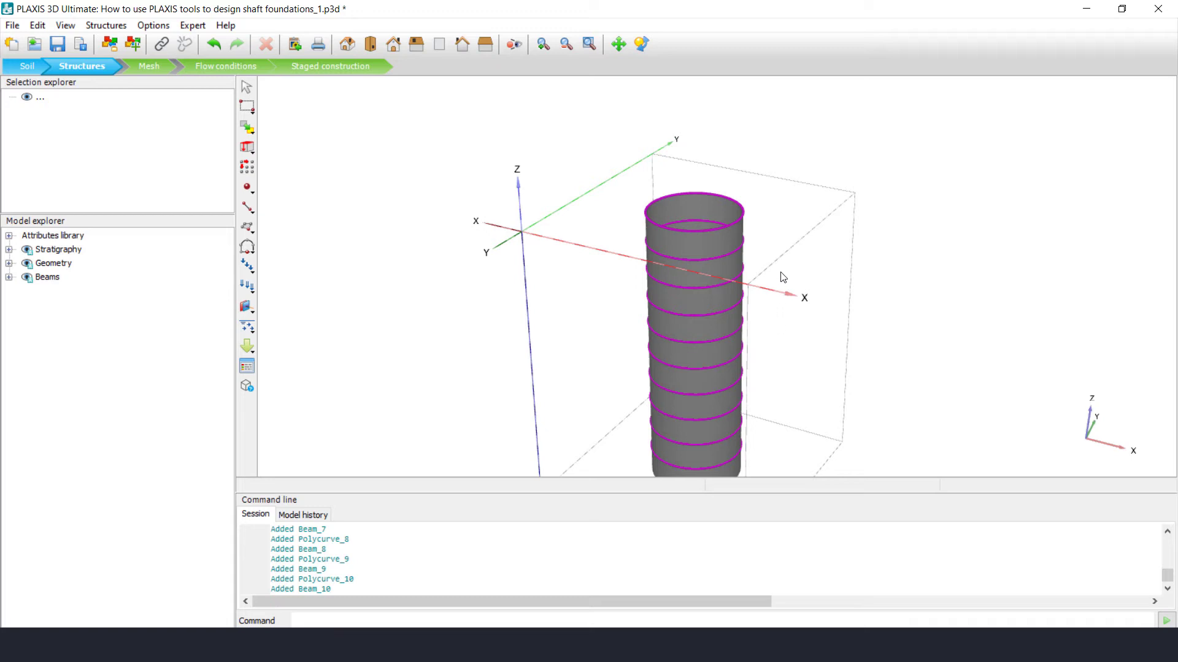
Step: Create a plate on the shaft surface and assign it the Shaft material
{"action": "left_click", "coordinate": [736, 247]}
{"action": "right_click", "coordinate": [736, 247]}
{"action": "mouse_move", "coordinate": [833, 338]}
{"action": "left_click", "coordinate": [639, 350]}
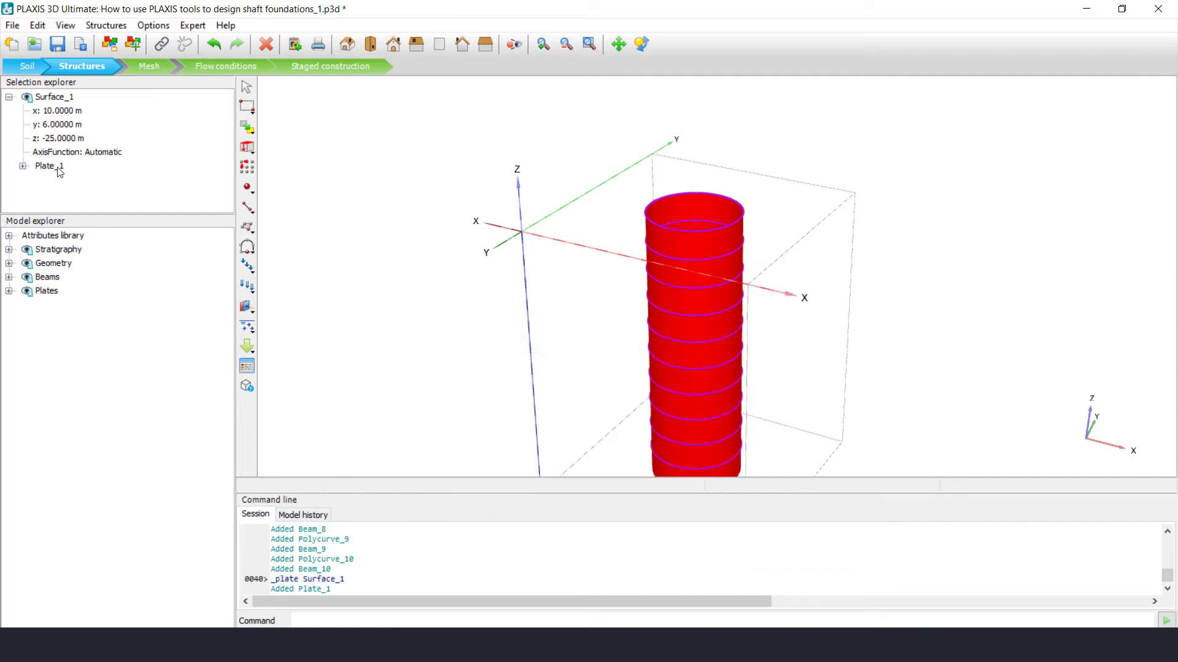
{"action": "left_click", "coordinate": [23, 166]}
{"action": "left_click", "coordinate": [109, 179]}
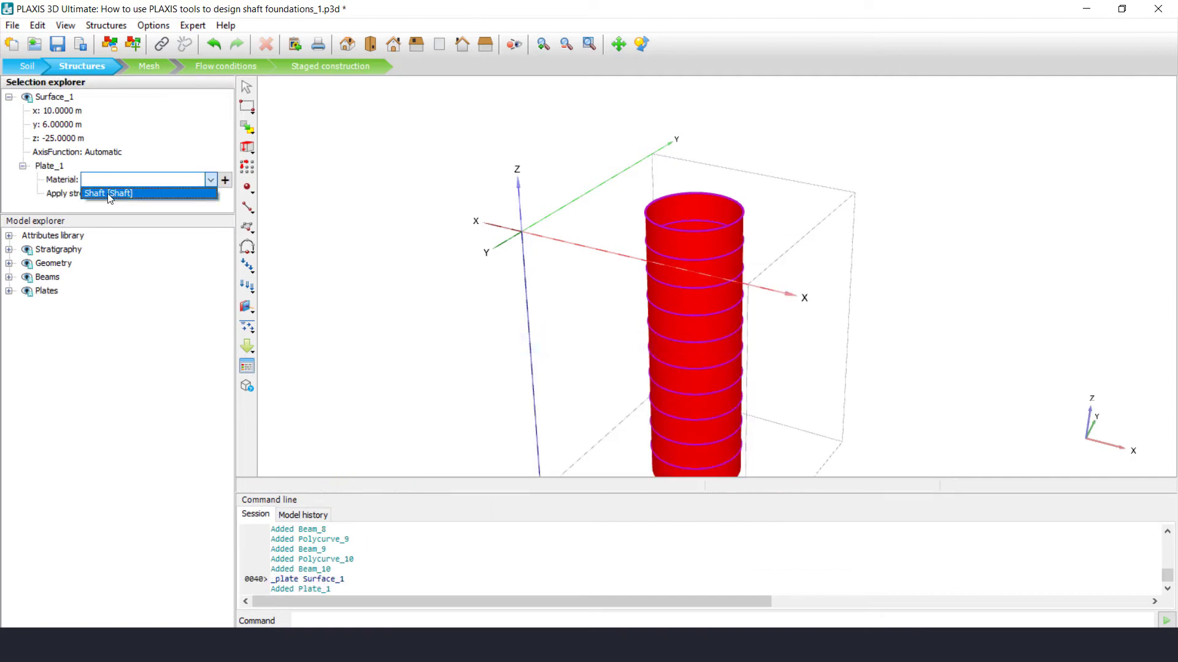
{"action": "left_click", "coordinate": [109, 194]}
Step: Add a positive and a negative interface to the shaft surface
{"action": "right_click", "coordinate": [711, 251]}
{"action": "mouse_move", "coordinate": [837, 348]}
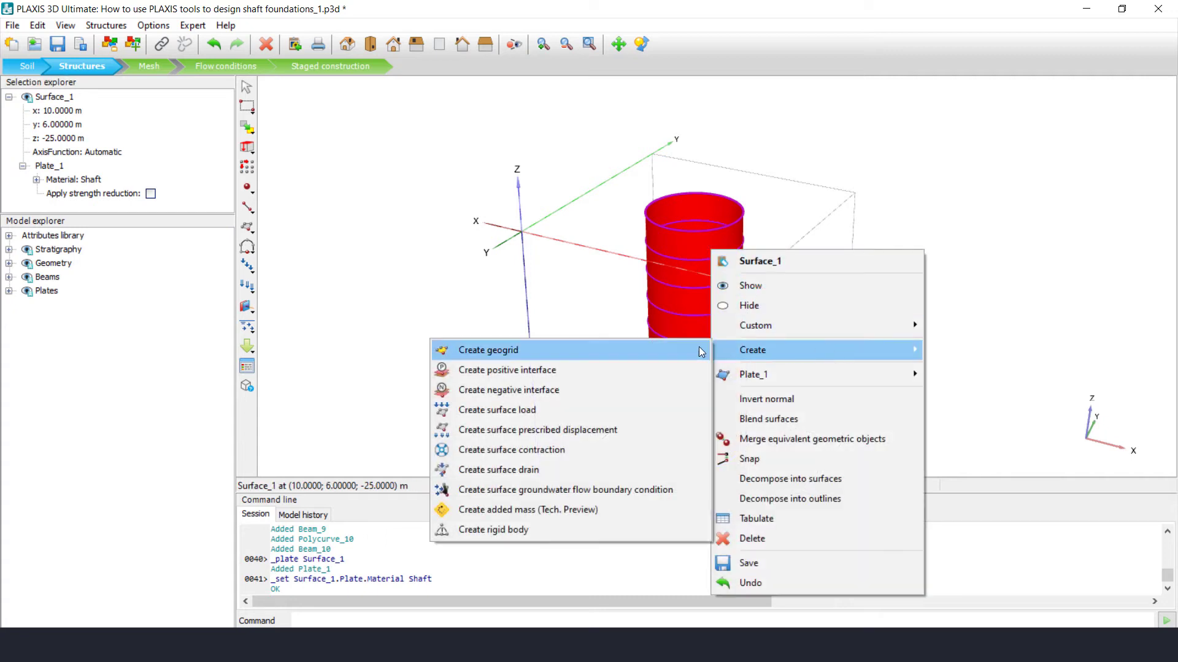
{"action": "left_click", "coordinate": [620, 368]}
{"action": "right_click", "coordinate": [696, 249]}
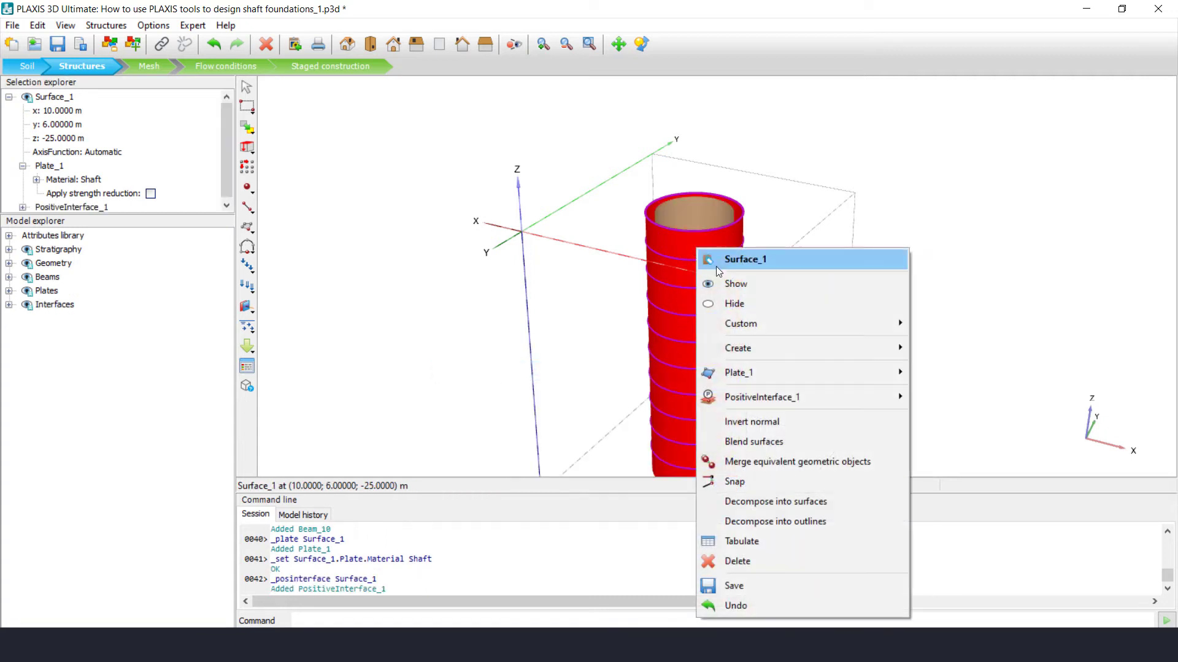
{"action": "mouse_move", "coordinate": [748, 347]}
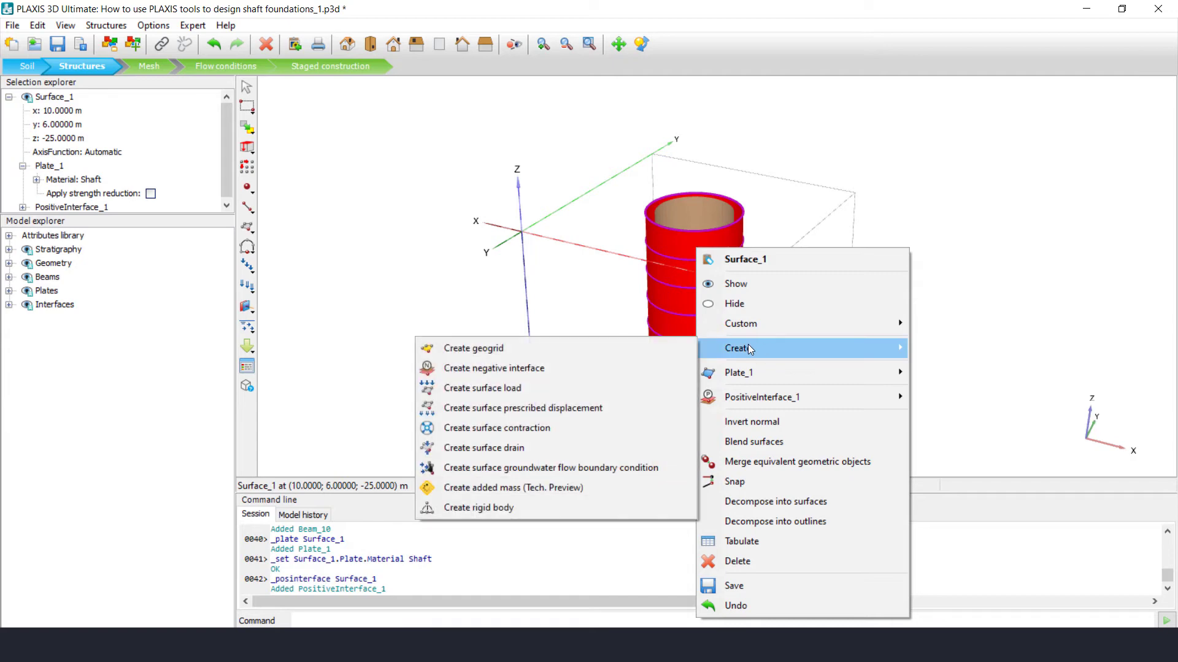
{"action": "left_click", "coordinate": [599, 368]}
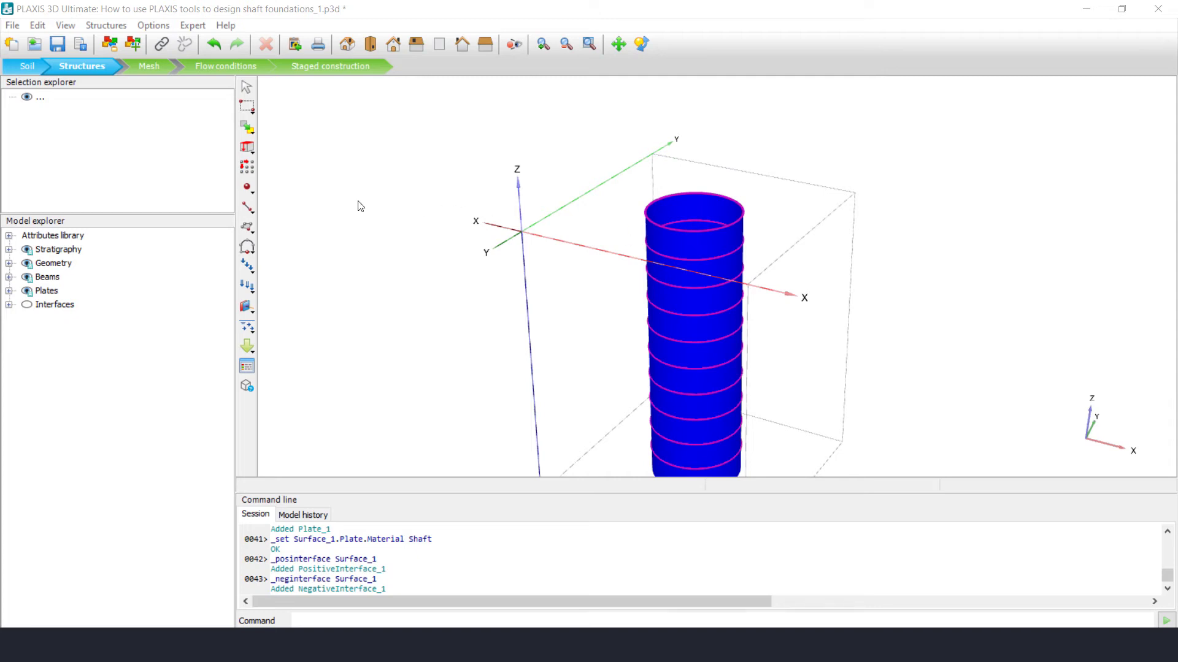
Step: Place a point on the shaft's top ring and a second point at z = -25
{"action": "left_click", "coordinate": [248, 188]}
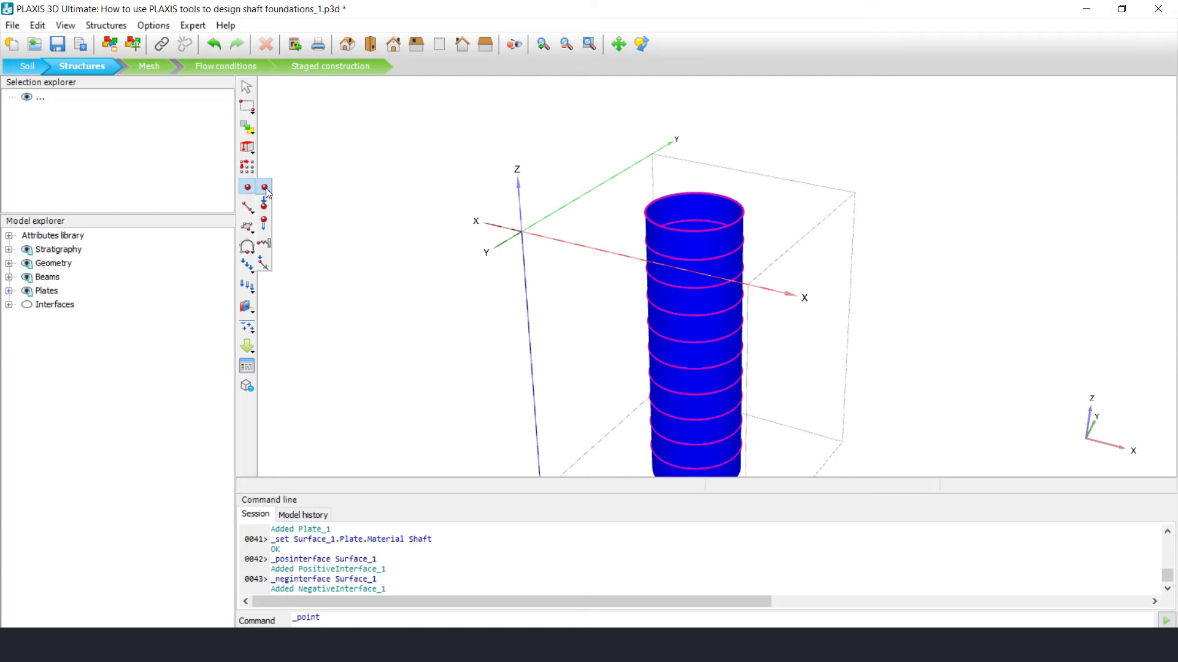
{"action": "key", "text": "Tab"}
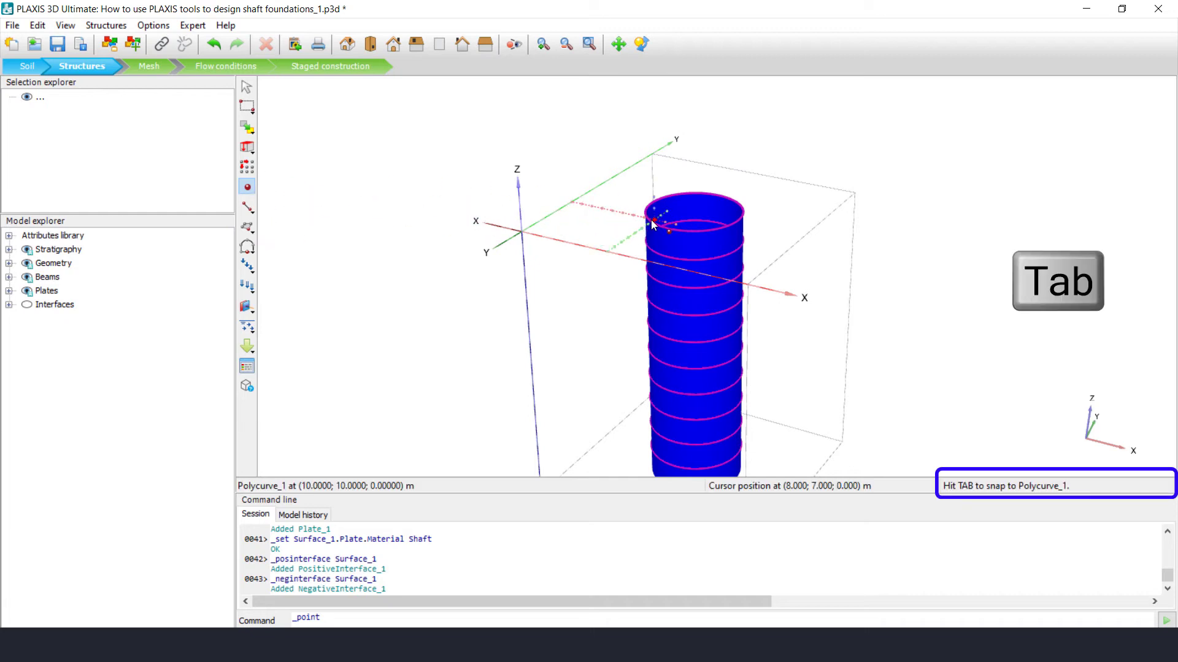
{"action": "key", "text": "Tab"}
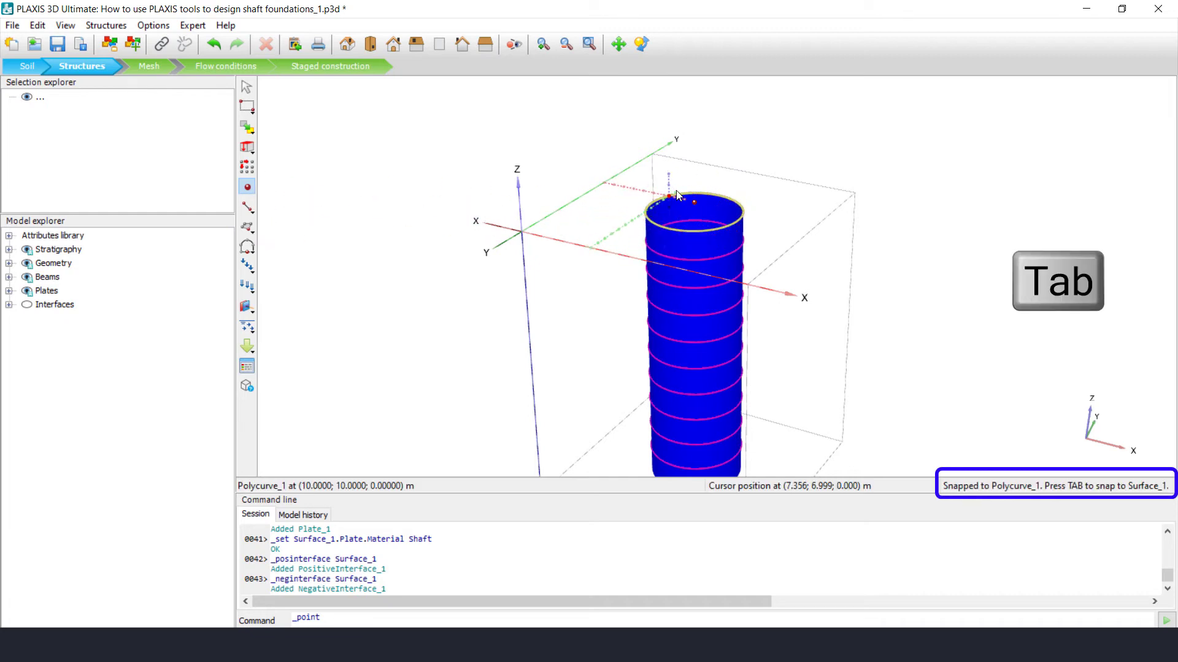
{"action": "left_click", "coordinate": [667, 229]}
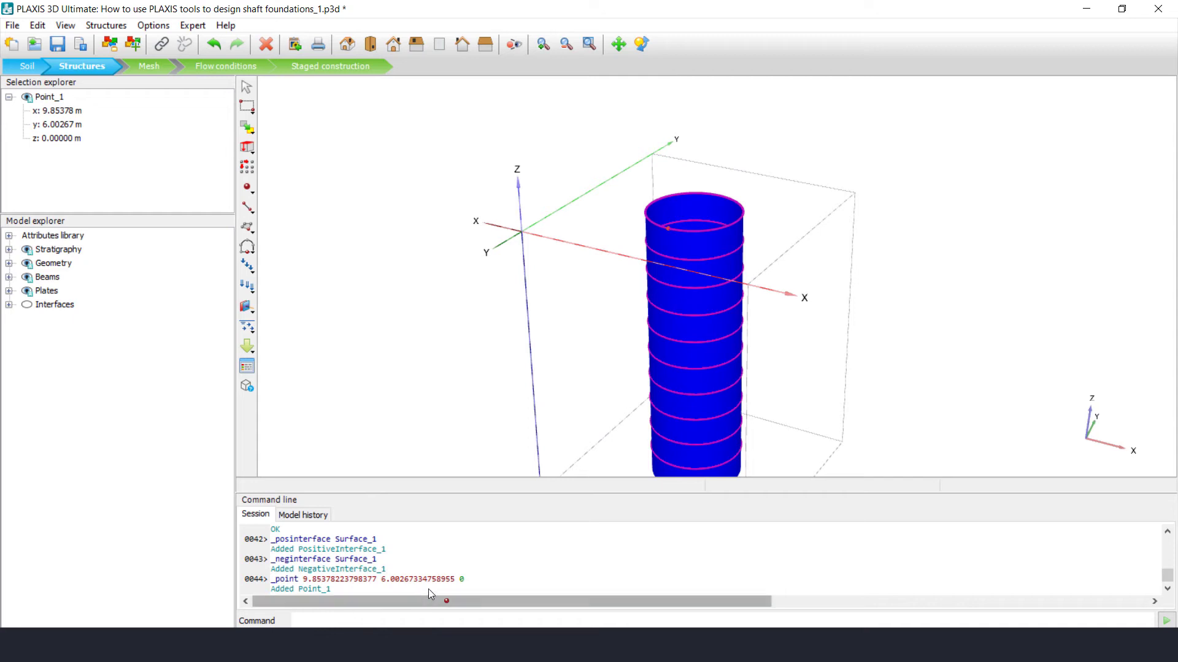
{"action": "left_click_drag", "start_coordinate": [465, 579], "coordinate": [270, 580]}
{"action": "key", "text": "ctrl+c"}
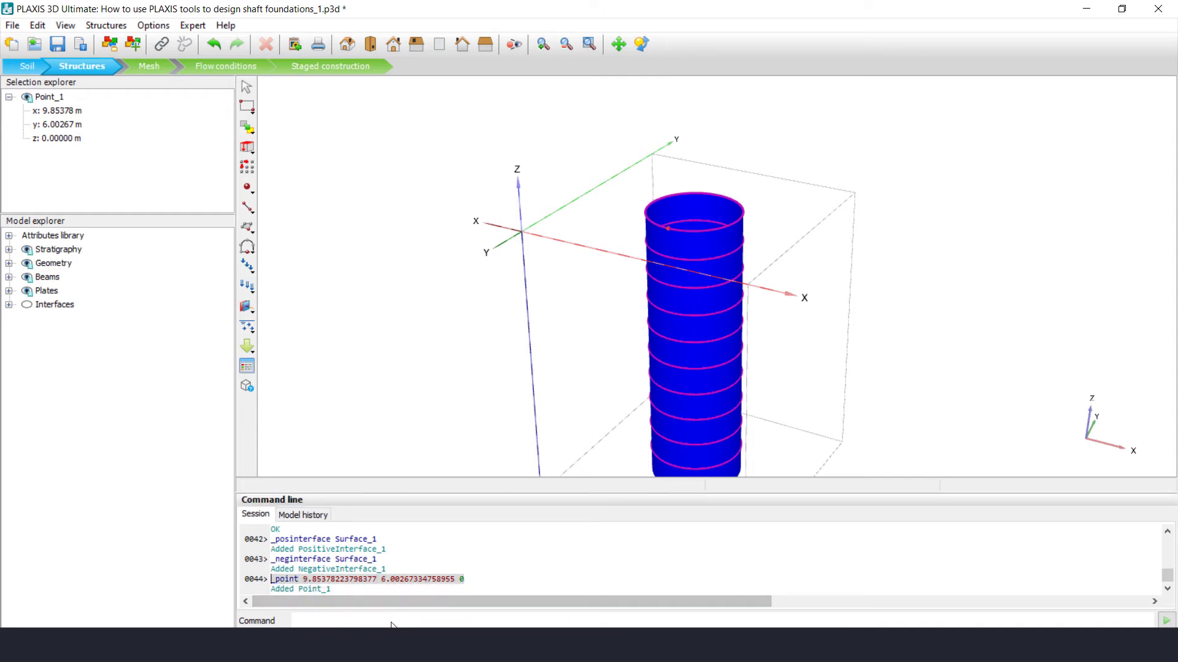
{"action": "left_click", "coordinate": [391, 622]}
{"action": "key", "text": "ctrl+v"}
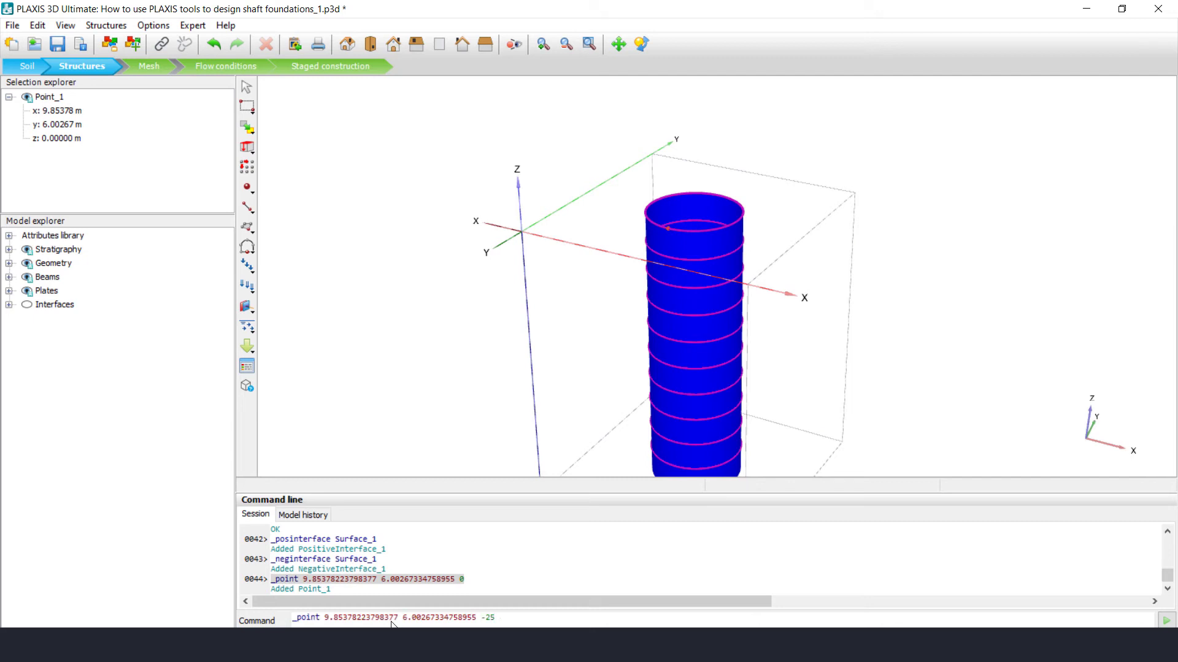
{"action": "key", "text": "Return"}
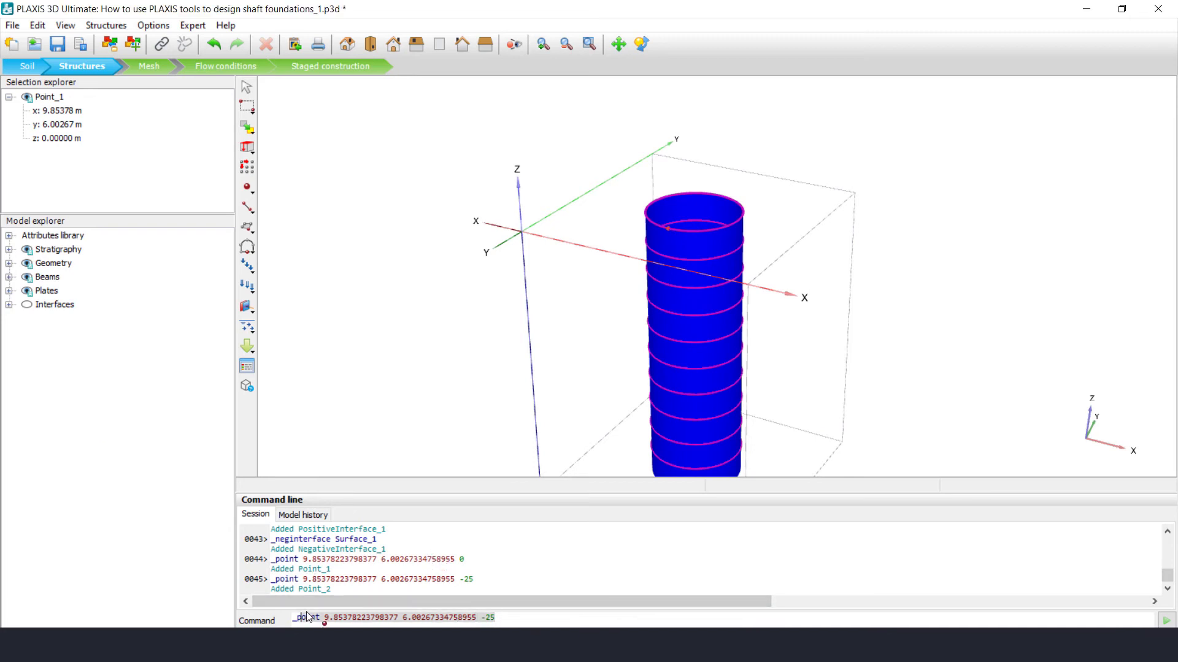
Step: Create a beam between point_1 and point_2 with the command 'BEAM point_1 point_2'
{"action": "key", "text": "BackSpace"}
{"action": "type", "text": "BEAM"}
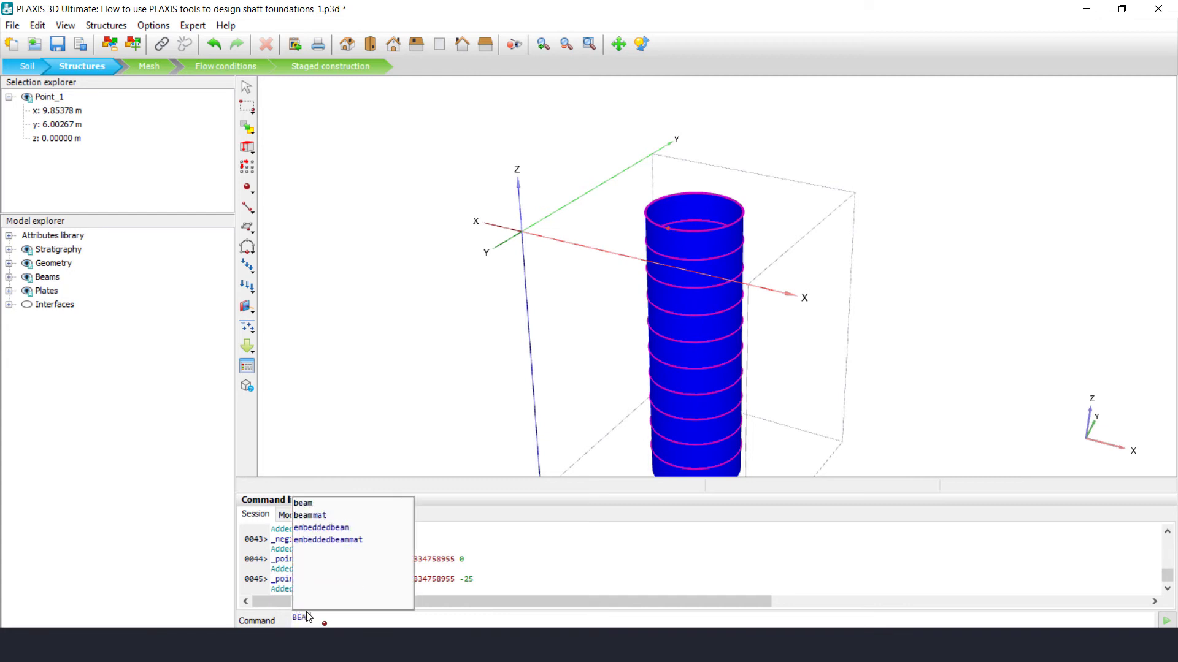
{"action": "type", "text": " P"}
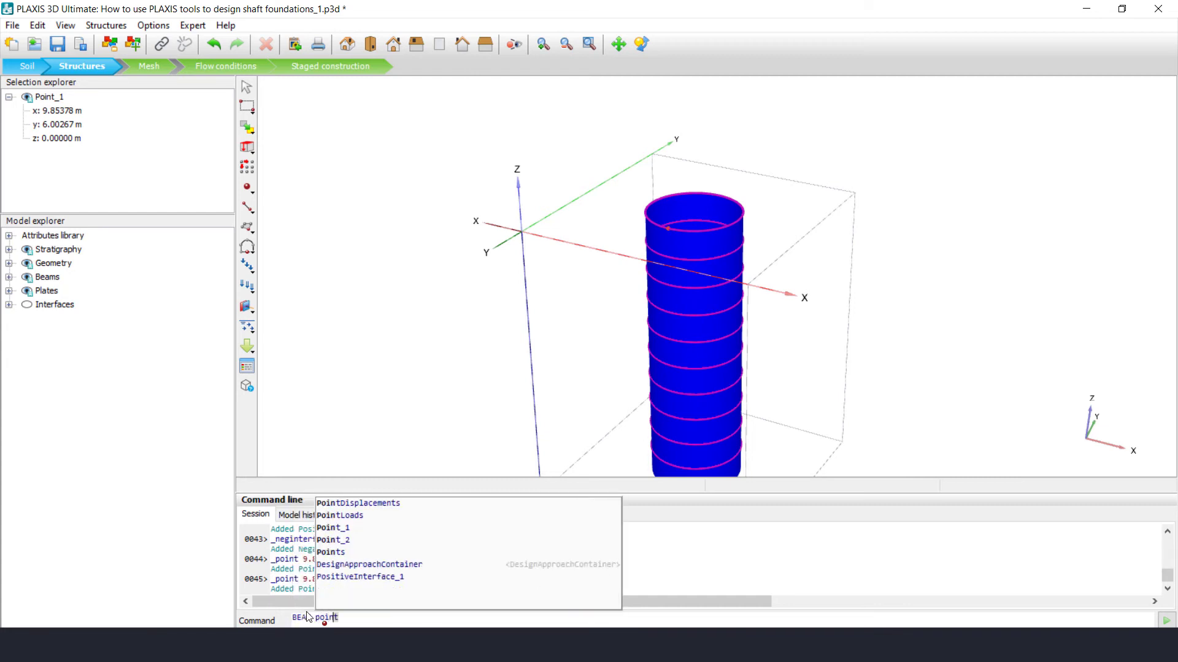
{"action": "type", "text": "_1"}
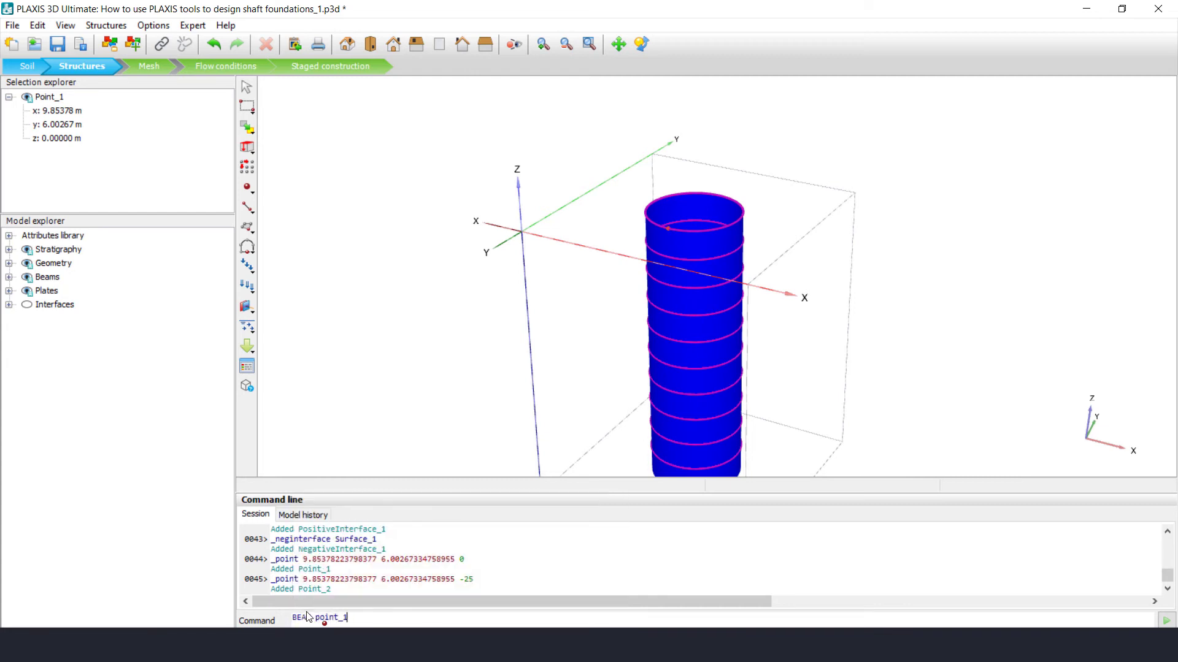
{"action": "type", "text": " point"}
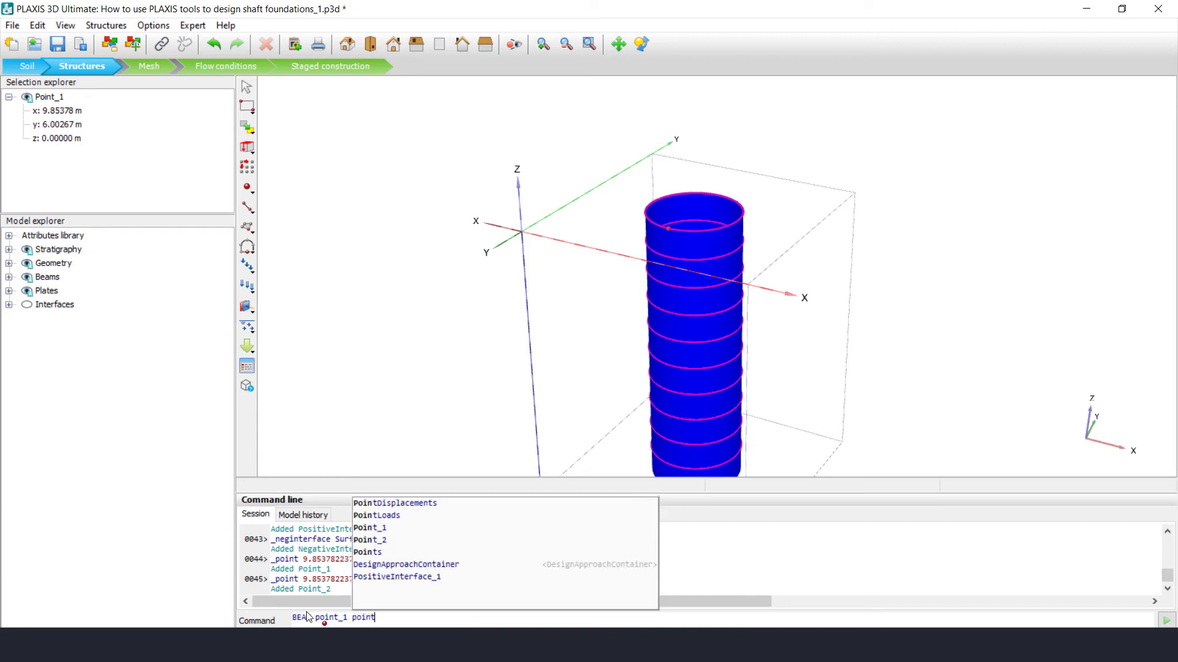
{"action": "type", "text": "_2"}
{"action": "key", "text": "Return"}
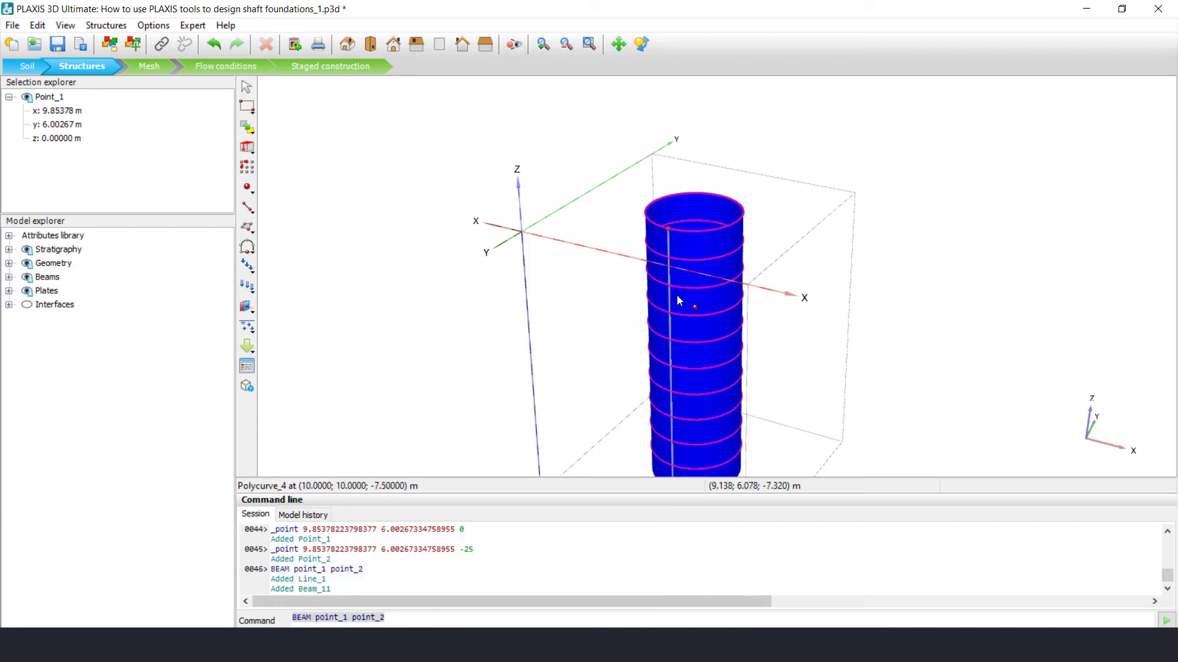
Step: Create a beam from (10, 14, 0) to (10, 14, -25) with a beam command
{"action": "scroll", "coordinate": [691, 359], "scroll_direction": "down", "scroll_amount": 1}
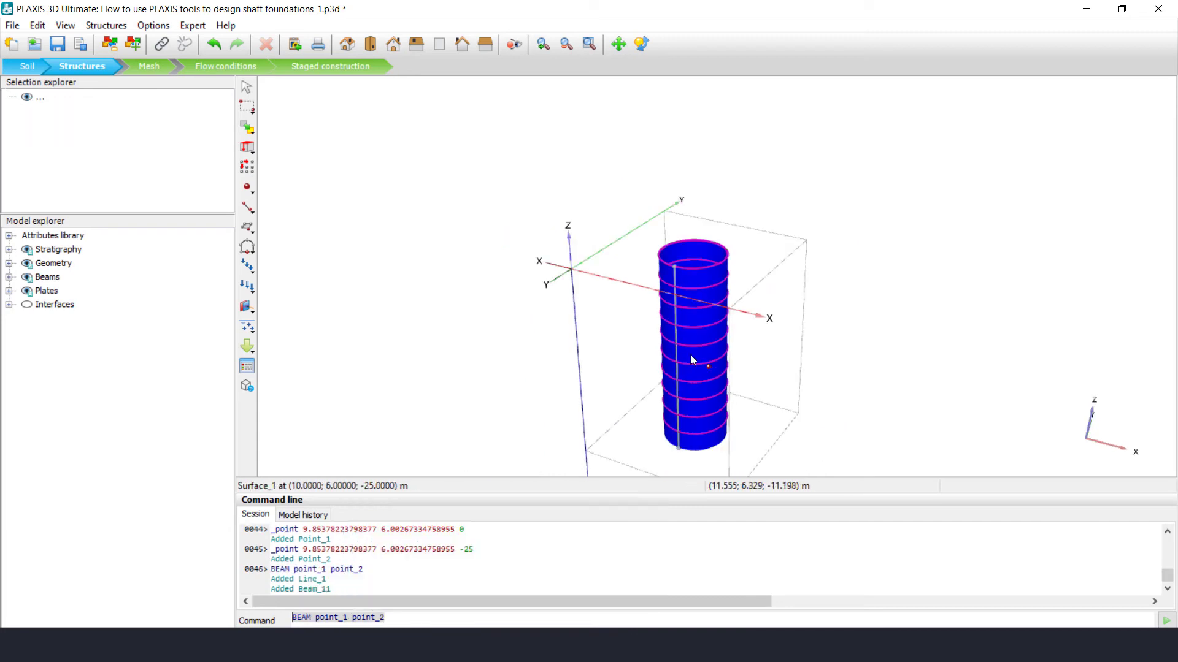
{"action": "scroll", "coordinate": [691, 349], "scroll_direction": "up", "scroll_amount": 2}
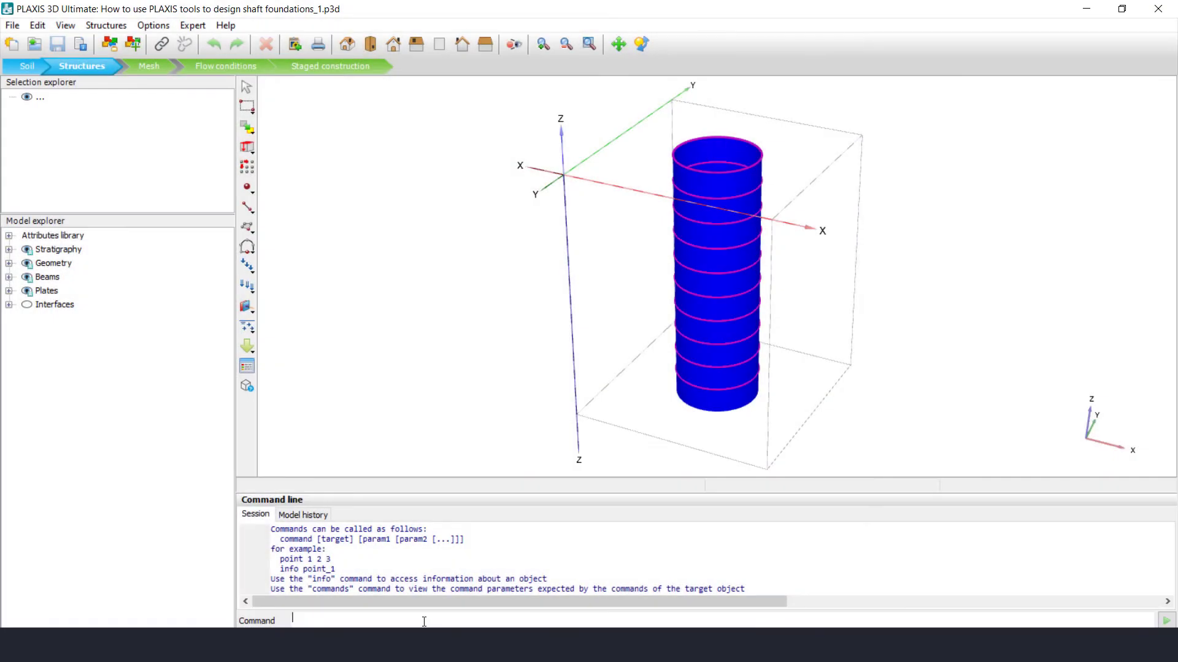
{"action": "type", "text": "beam 10 14 0 10 14 -25"}
{"action": "key", "text": "Return"}
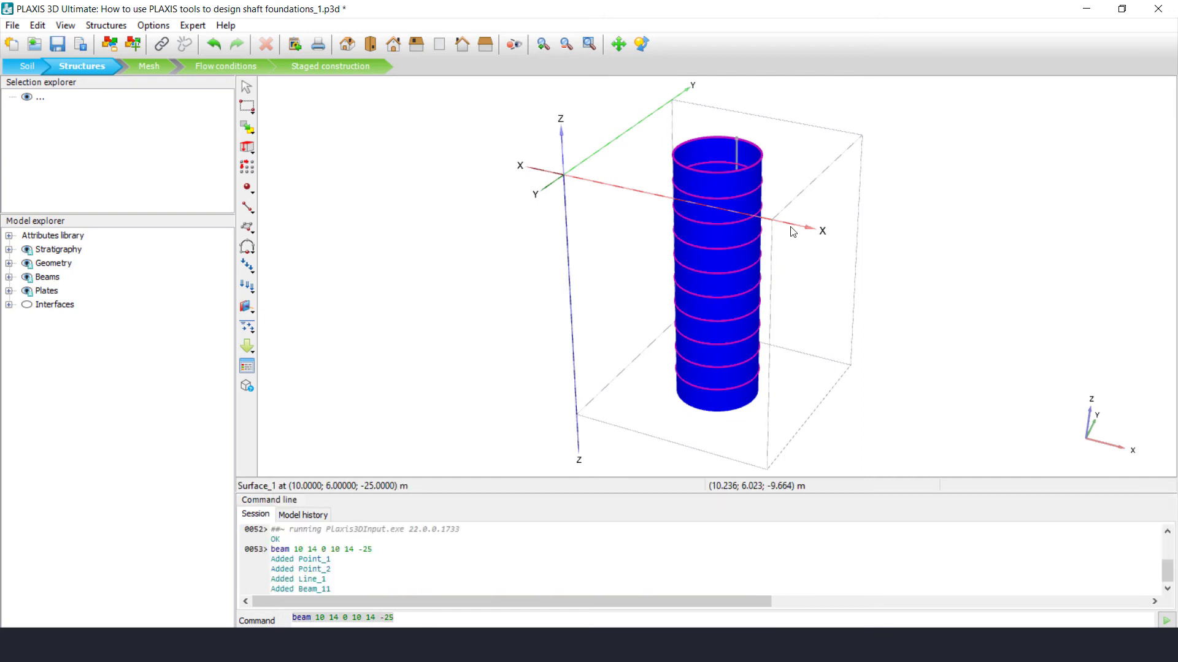
{"action": "right_click_drag", "start_coordinate": [805, 227], "coordinate": [652, 266], "text": "ctrl"}
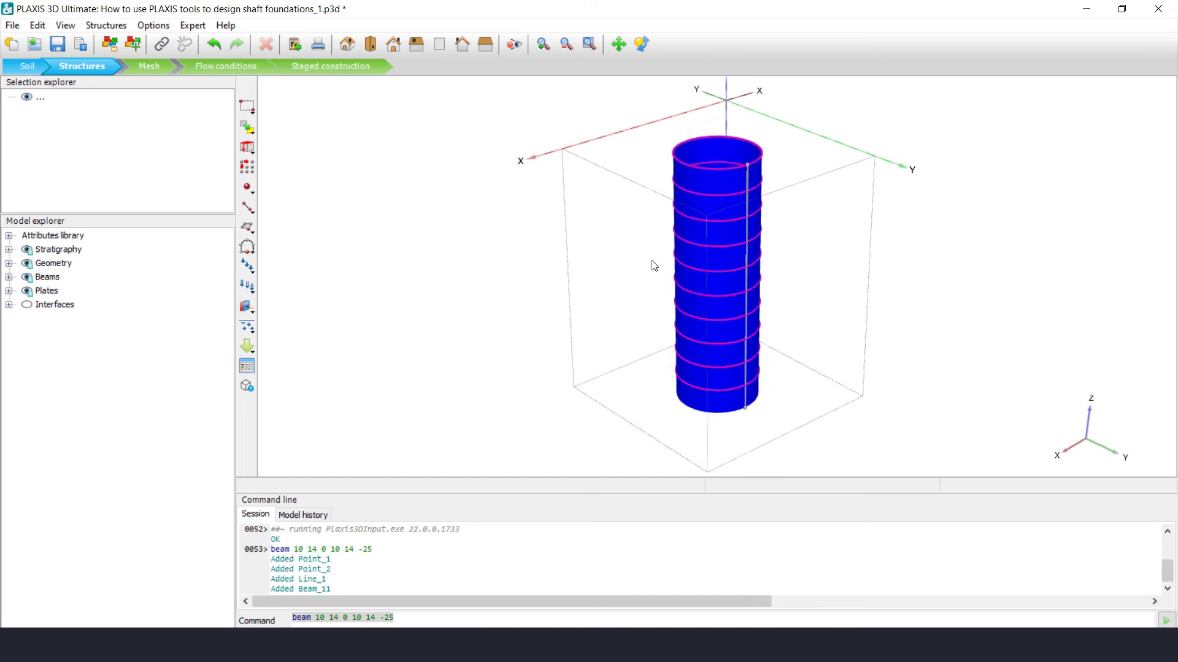
Step: Assign the Reinforcements material to the new vertical beam
{"action": "left_click", "coordinate": [747, 177]}
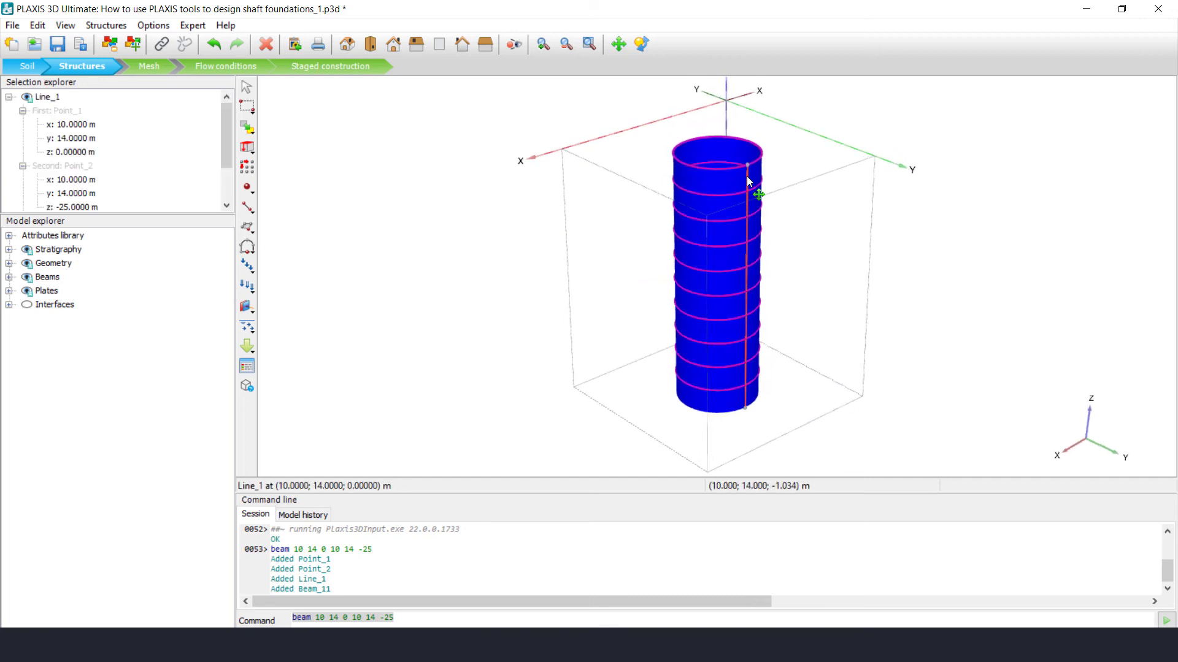
{"action": "right_click", "coordinate": [747, 178]}
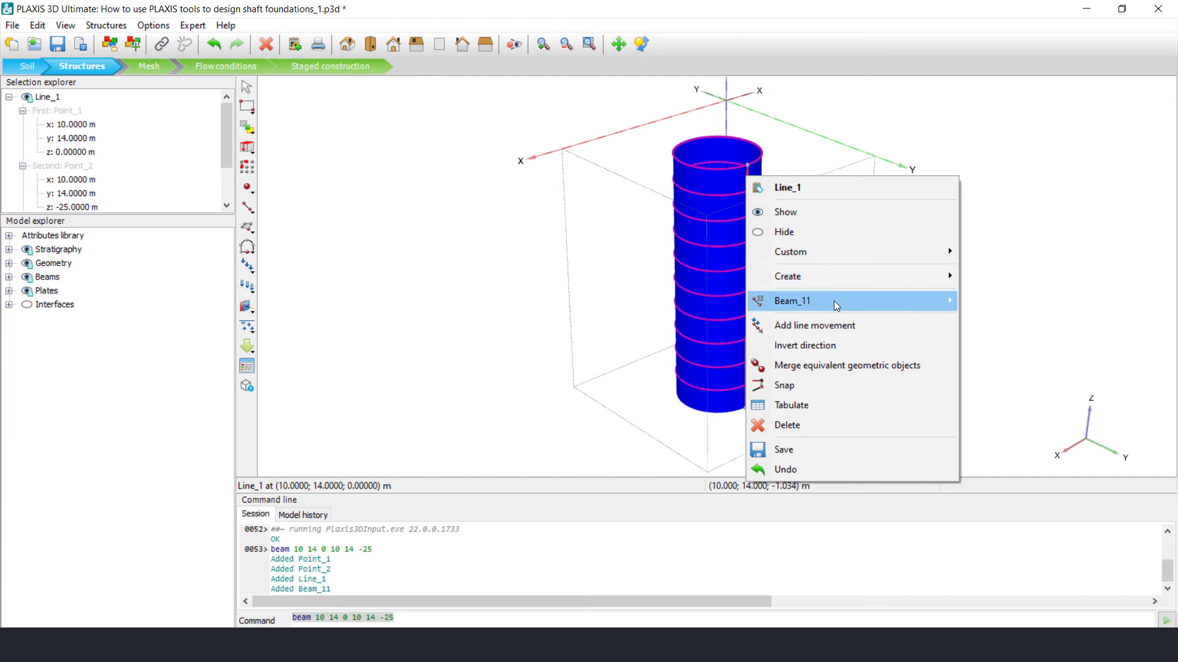
{"action": "mouse_move", "coordinate": [848, 300]}
{"action": "mouse_move", "coordinate": [998, 325]}
{"action": "left_click", "coordinate": [890, 327]}
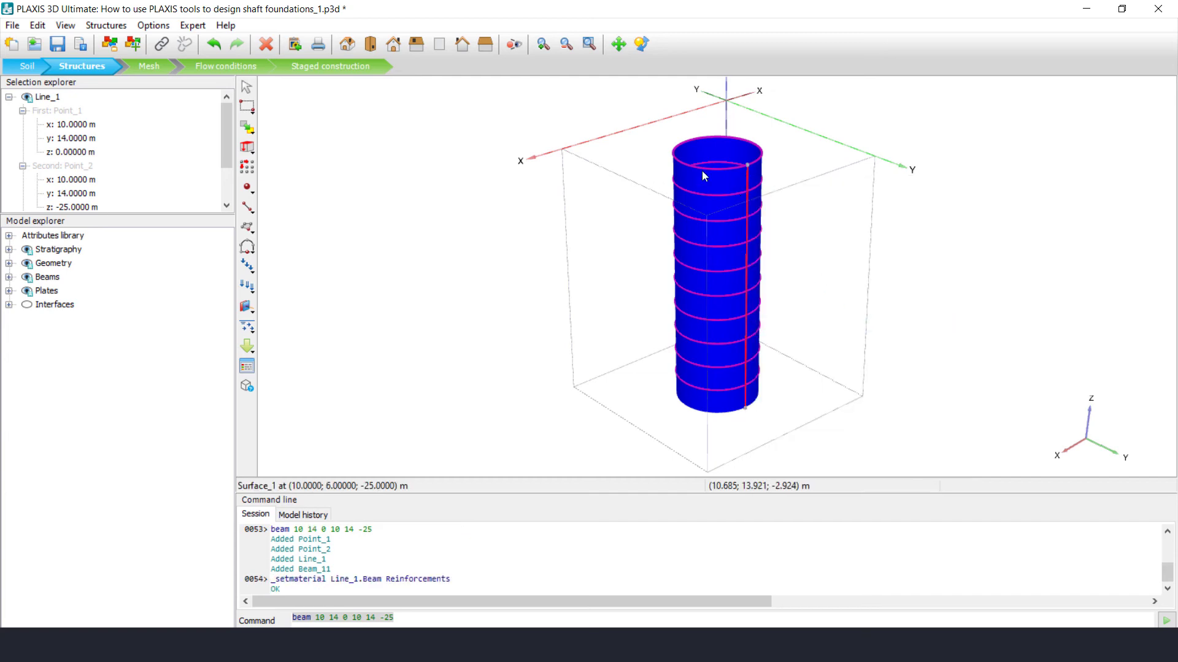
Step: Polar-array the beam around centre (10, 10, 0) as 10 items over 360°
{"action": "left_click", "coordinate": [246, 166]}
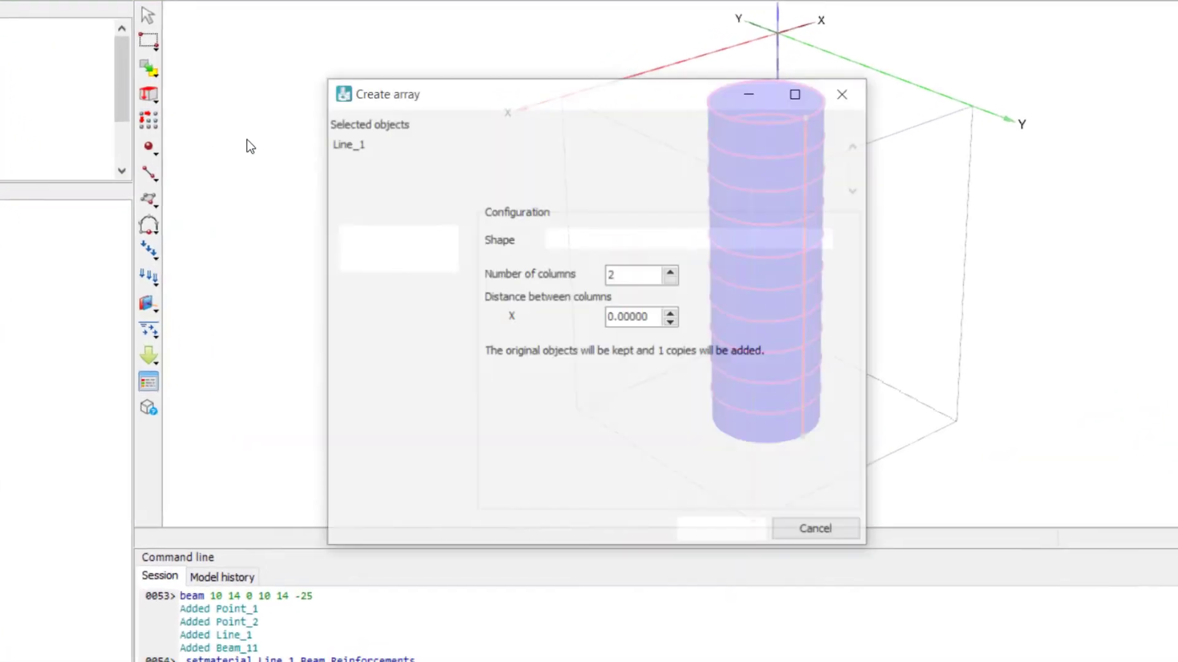
{"action": "left_click_drag", "start_coordinate": [552, 98], "coordinate": [368, 97]}
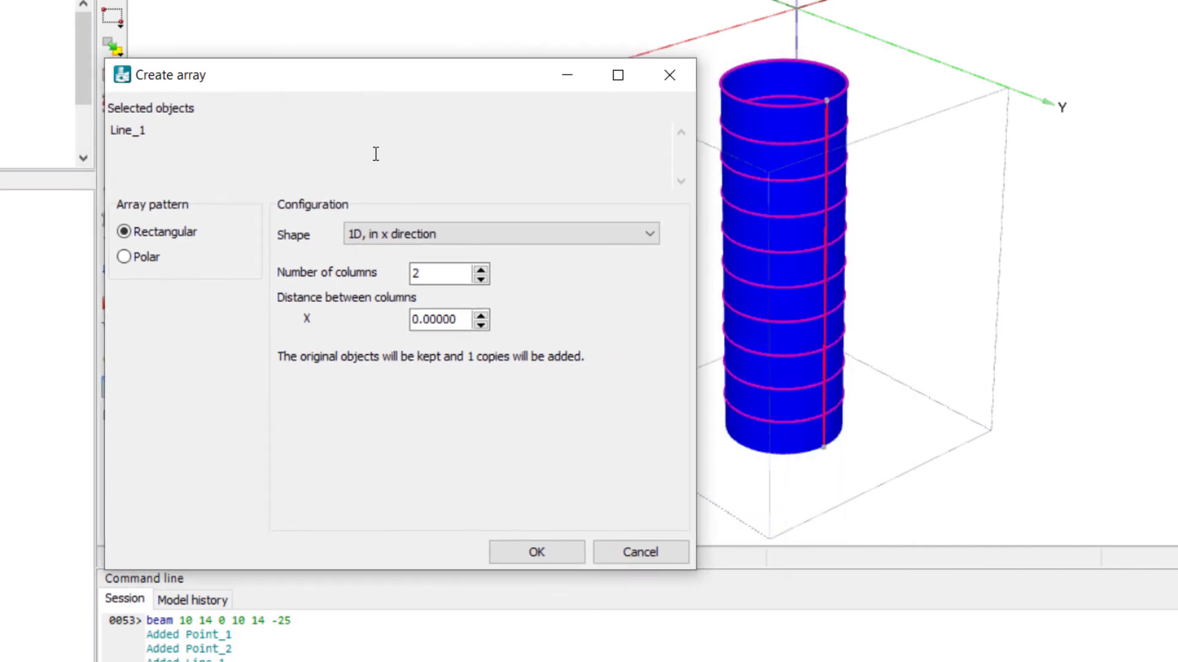
{"action": "left_click", "coordinate": [146, 258]}
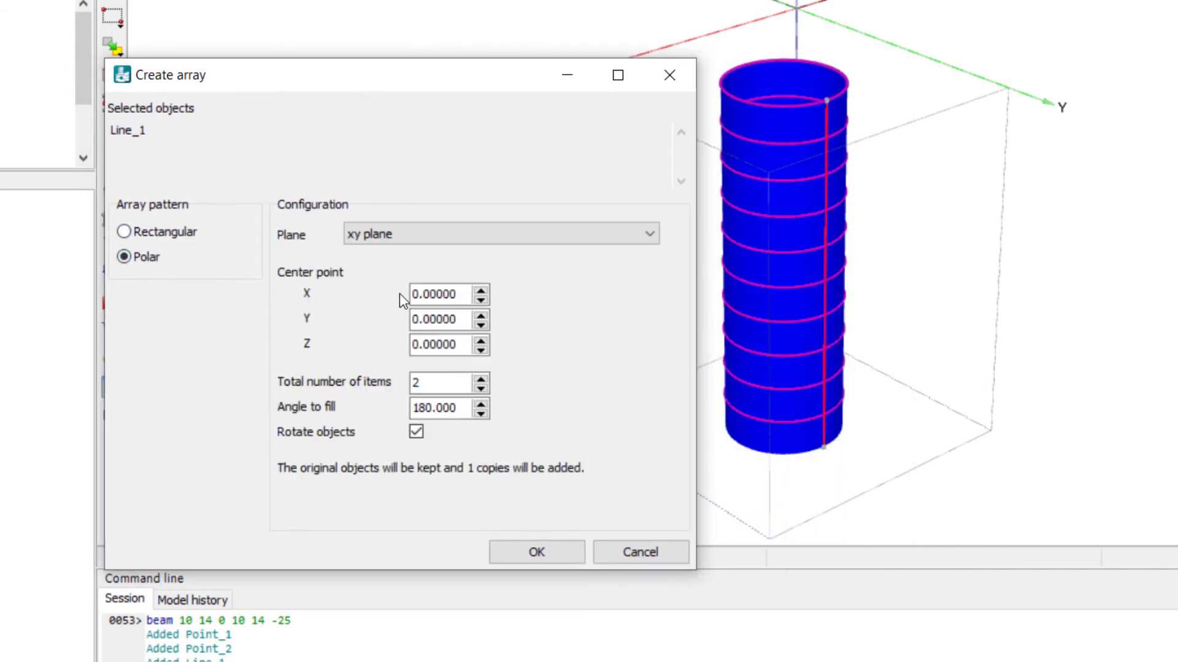
{"action": "left_click", "coordinate": [463, 292]}
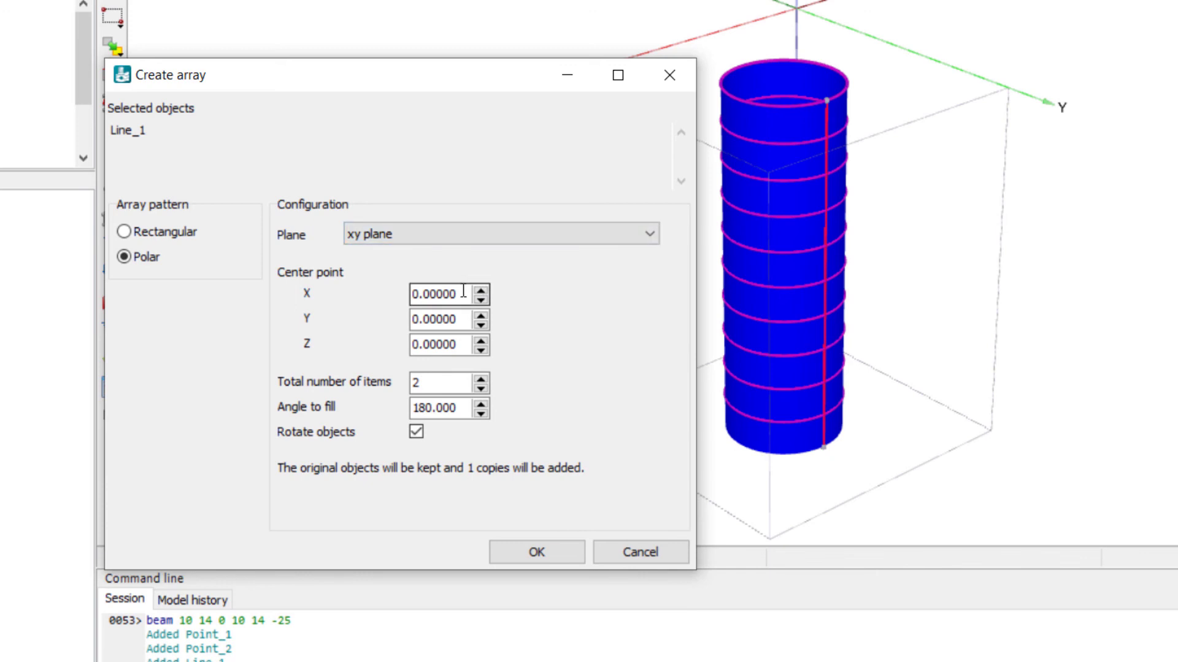
{"action": "left_click_drag", "start_coordinate": [463, 292], "coordinate": [413, 296]}
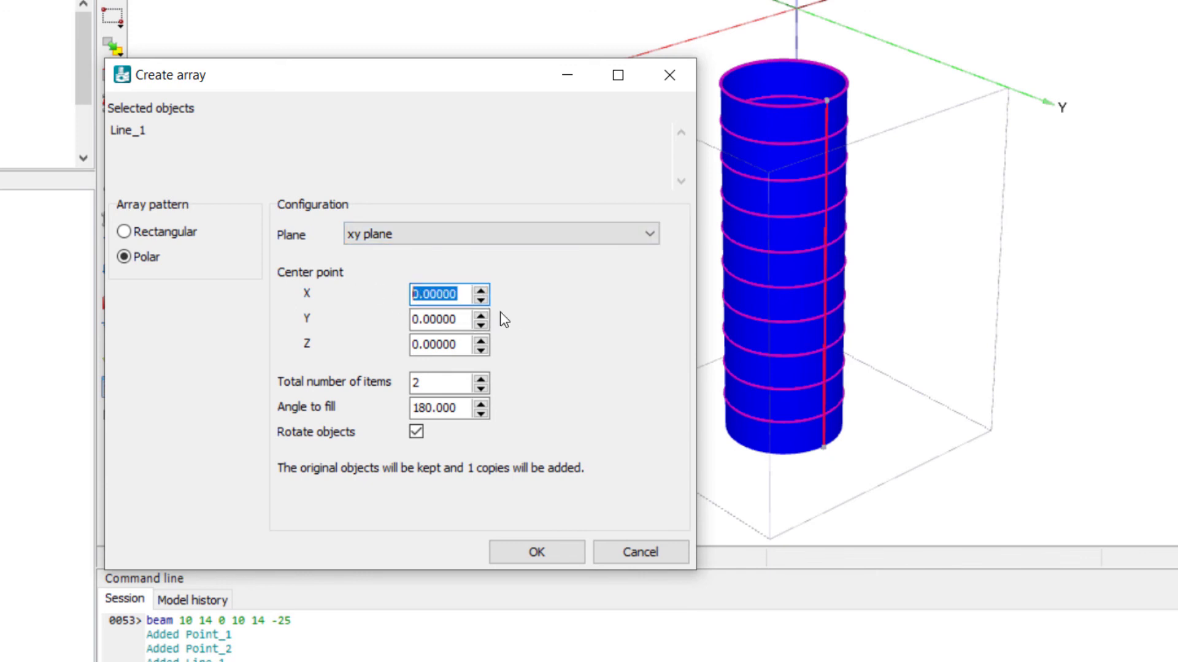
{"action": "type", "text": "10"}
{"action": "key", "text": "Tab"}
{"action": "type", "text": "10"}
{"action": "key", "text": "Tab"}
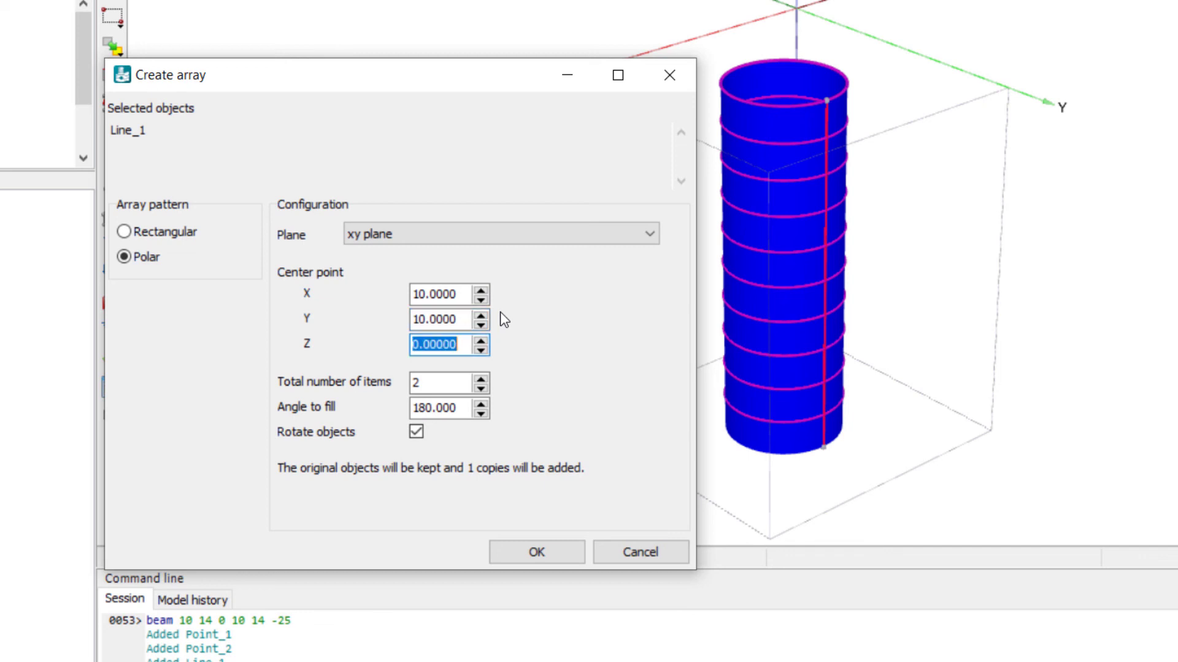
{"action": "key", "text": "Tab"}
{"action": "type", "text": "10"}
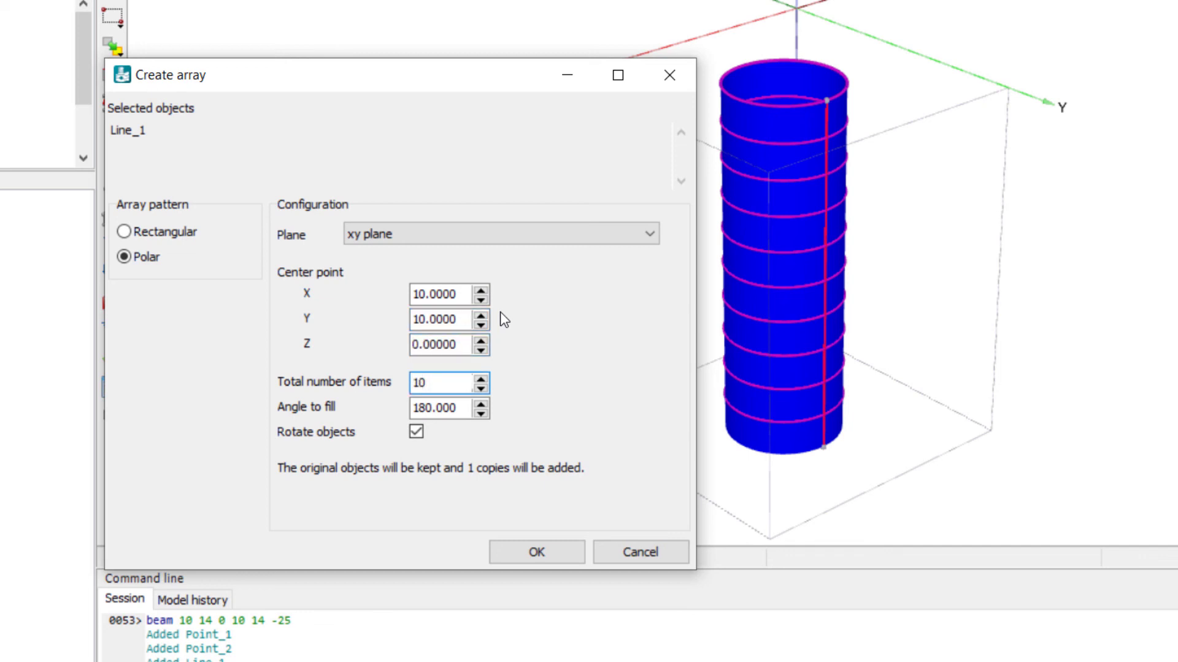
{"action": "key", "text": "Tab"}
{"action": "type", "text": "360"}
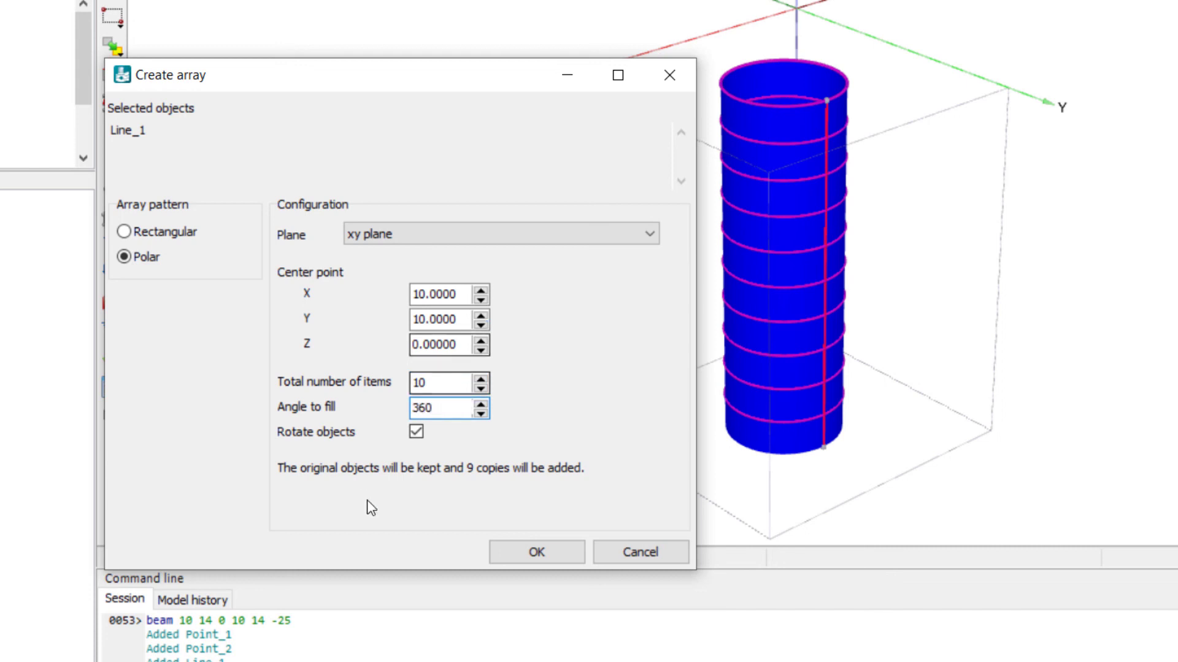
{"action": "key", "text": "Tab"}
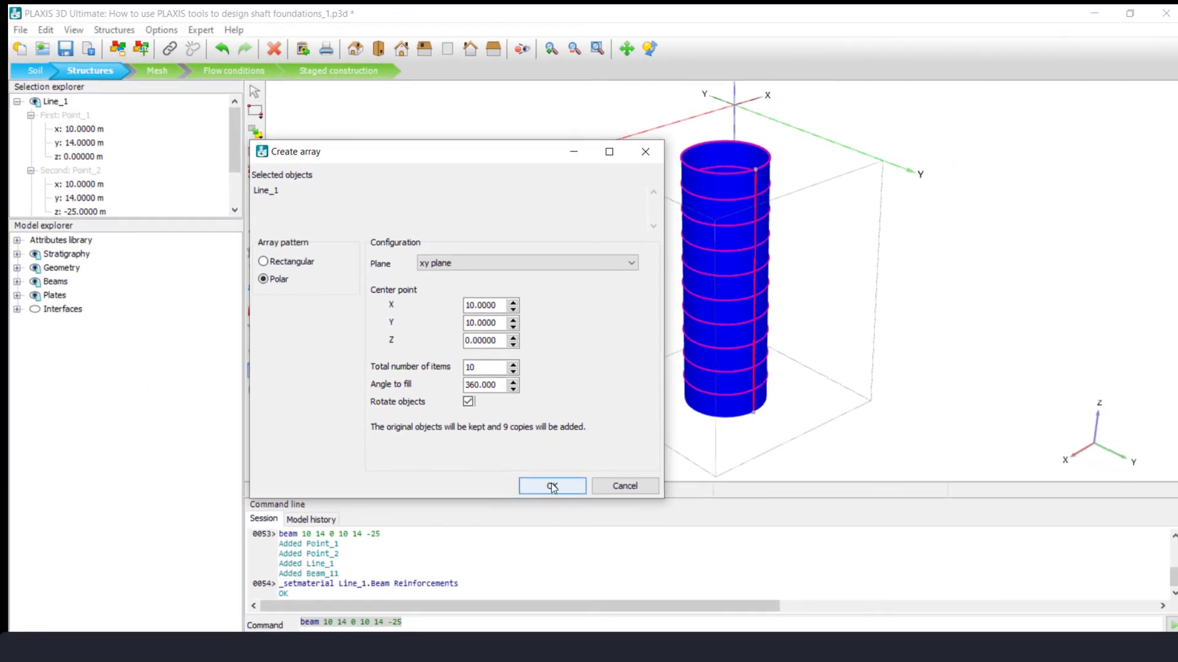
{"action": "left_click", "coordinate": [552, 486]}
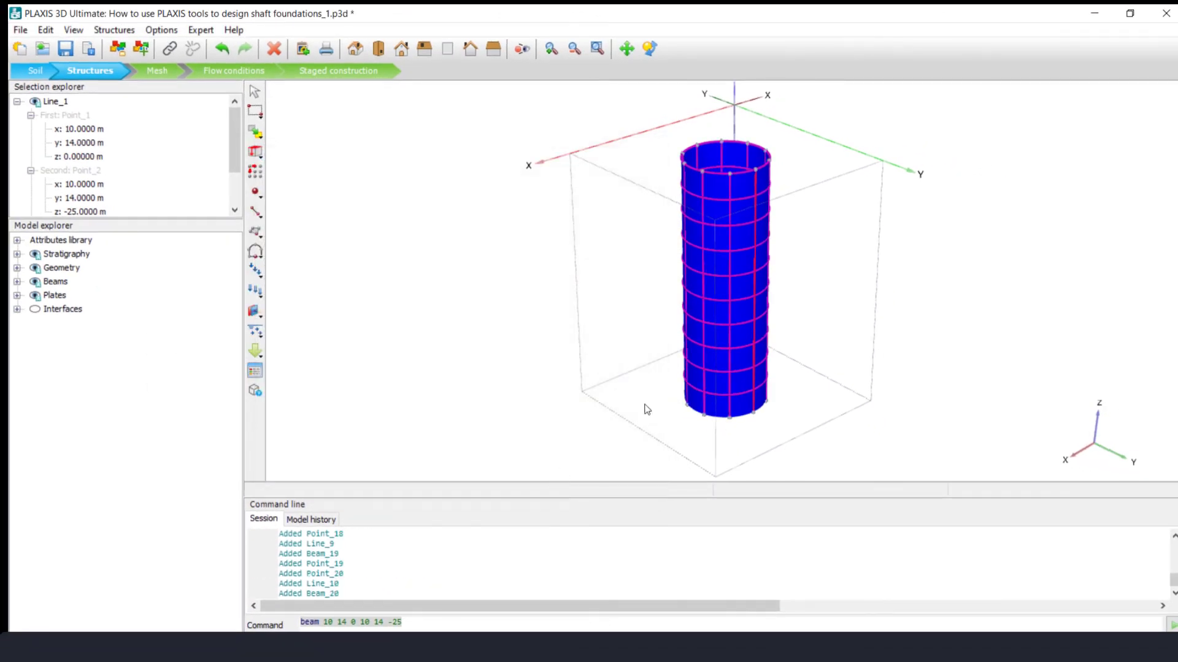
{"action": "left_click", "coordinate": [845, 288]}
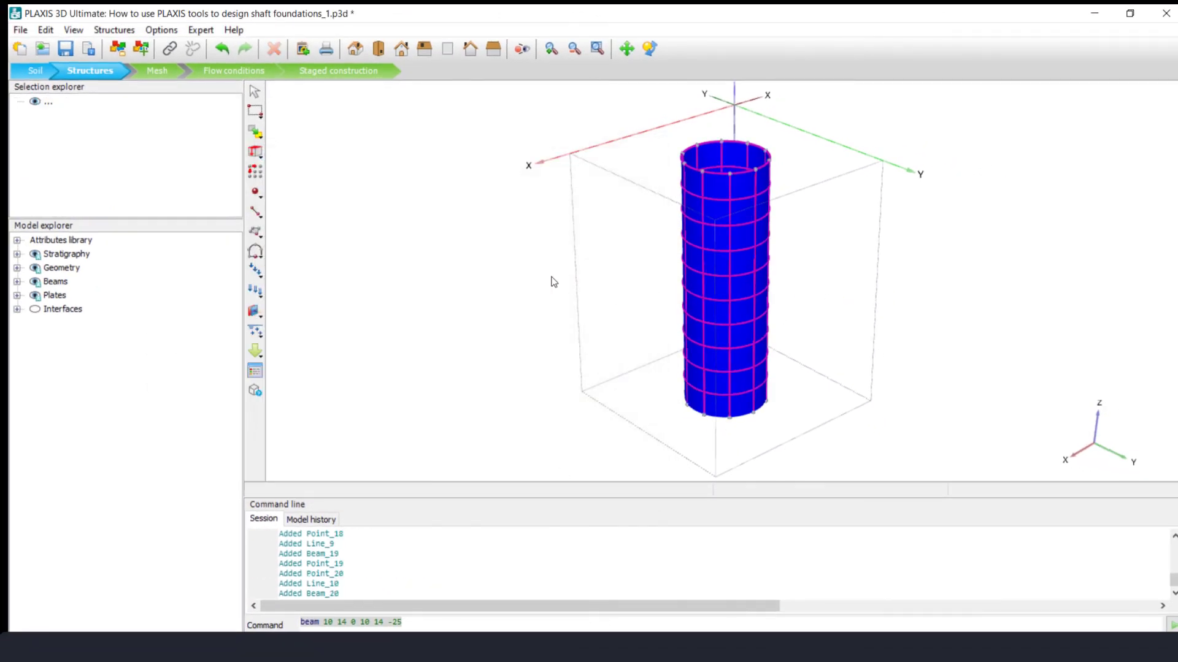
{"action": "right_click_drag", "start_coordinate": [552, 282], "coordinate": [710, 295], "text": "ctrl"}
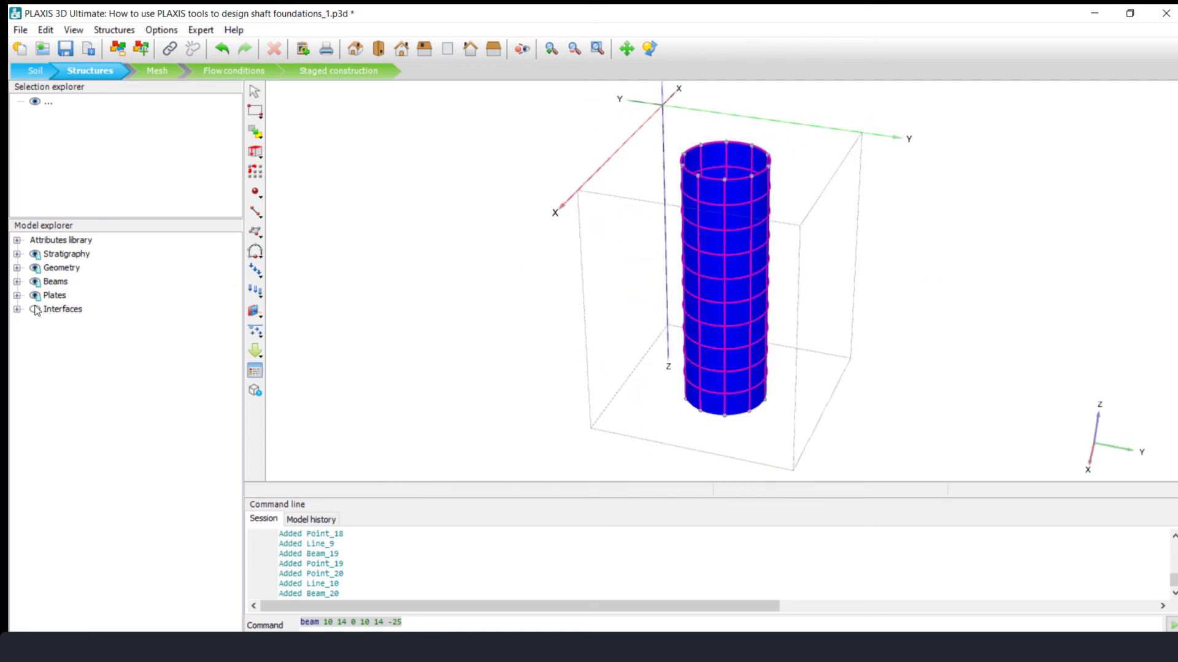